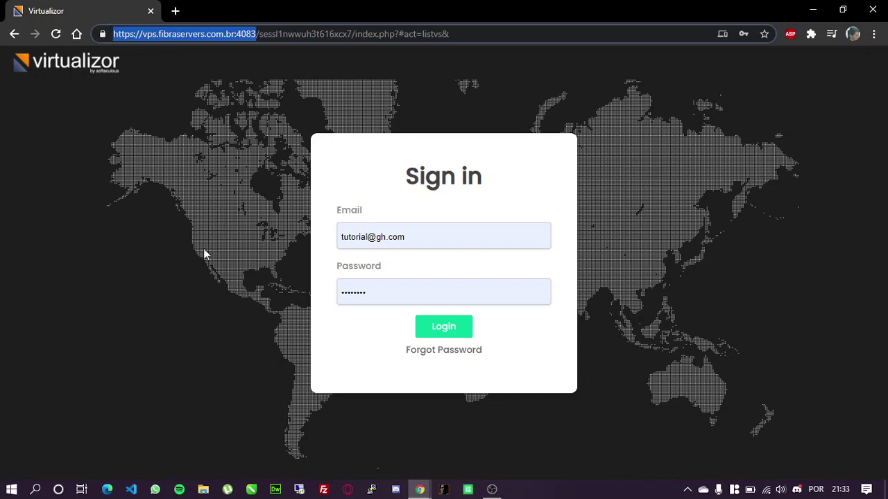
Log in to the Virtualizor client panel with Chrome's saved email and password
click(232, 131)
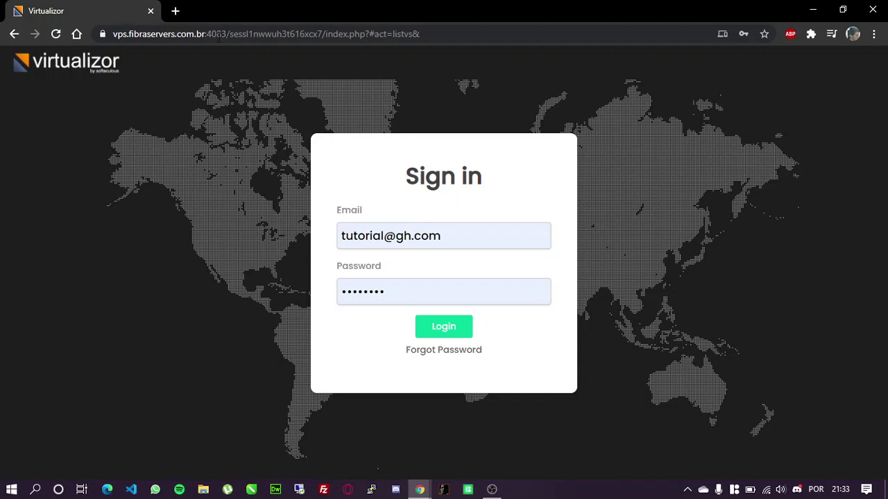
click(356, 229)
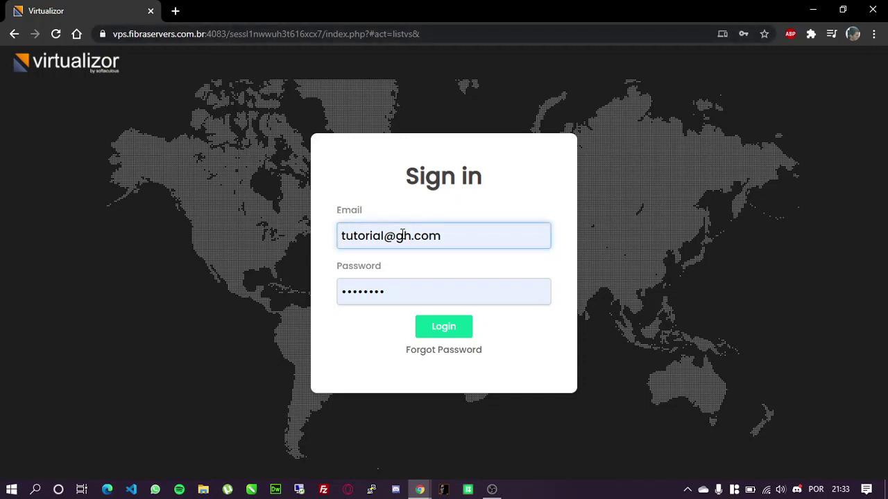
click(458, 239)
click(441, 284)
click(444, 326)
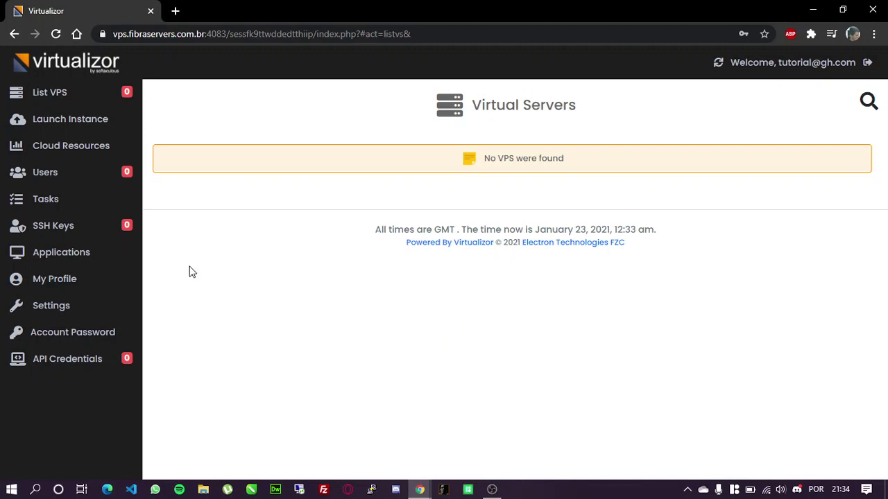
Open My Profile and go through its name, address and contact email fields
click(54, 287)
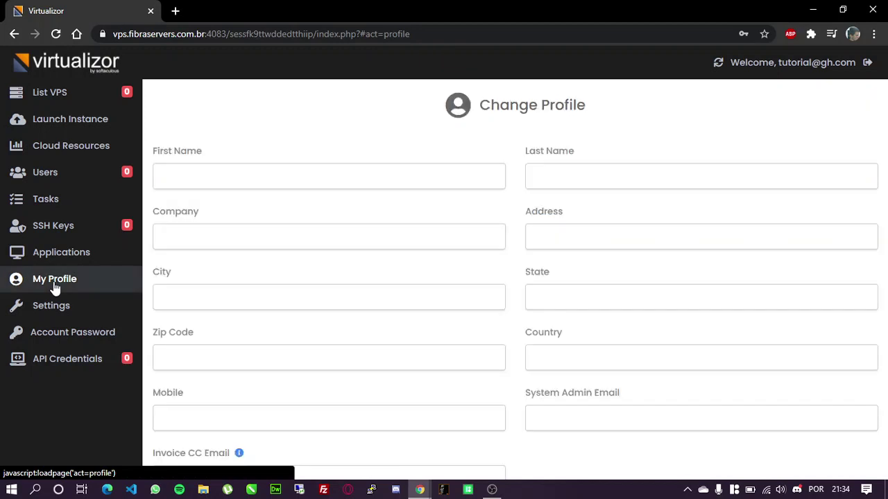
click(179, 175)
click(539, 186)
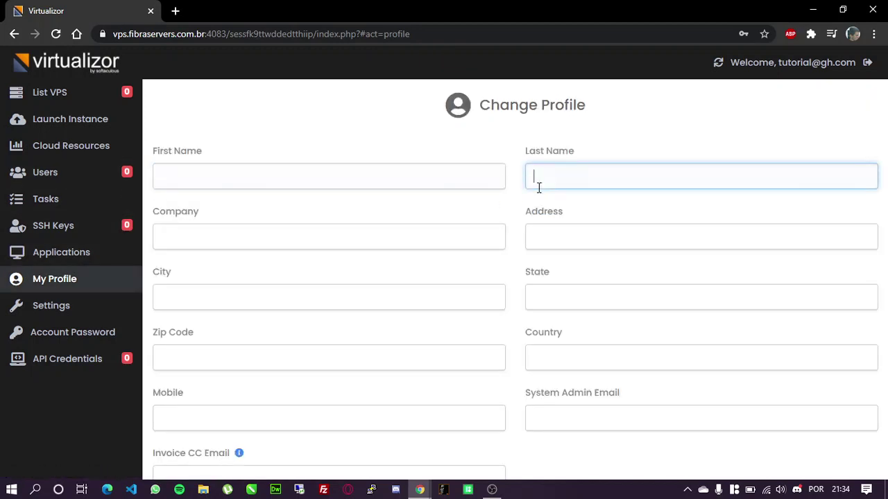
click(230, 244)
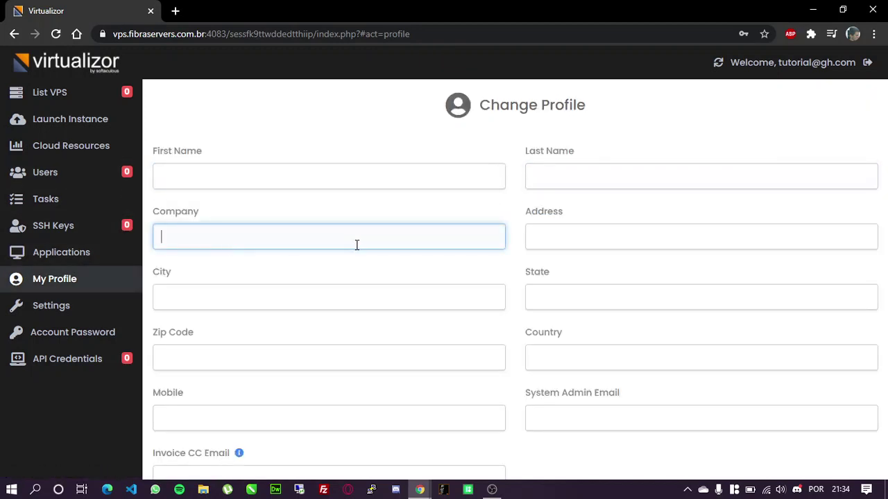
click(538, 231)
click(487, 304)
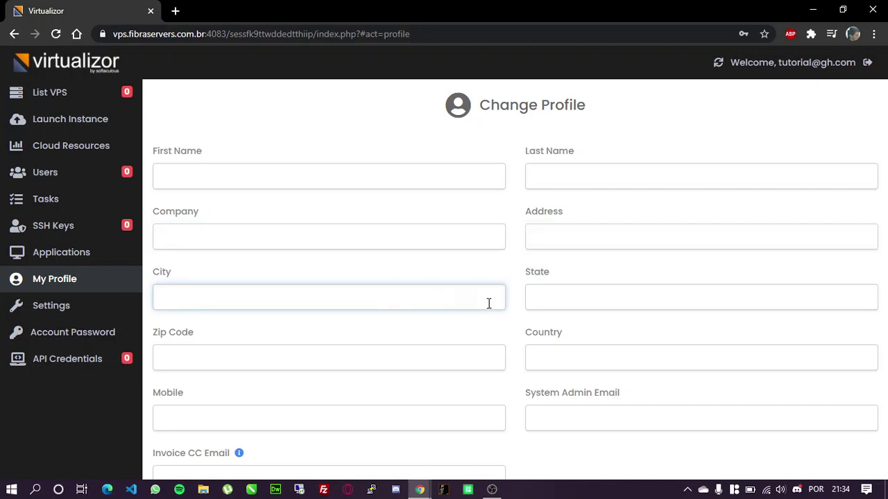
click(539, 301)
click(298, 359)
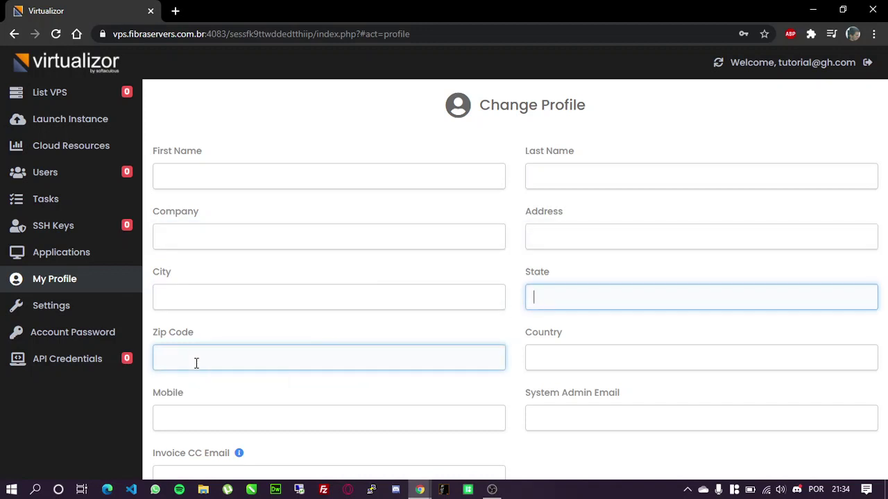
click(558, 362)
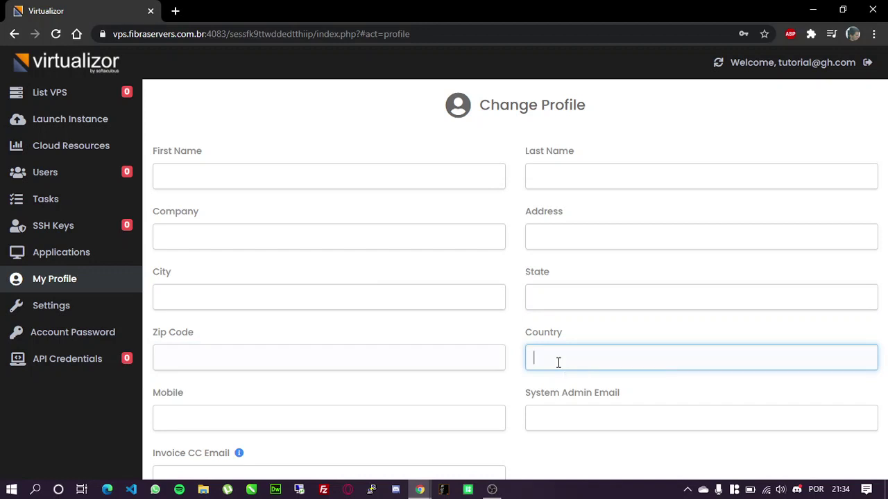
scroll(516, 323, down, 2)
click(171, 297)
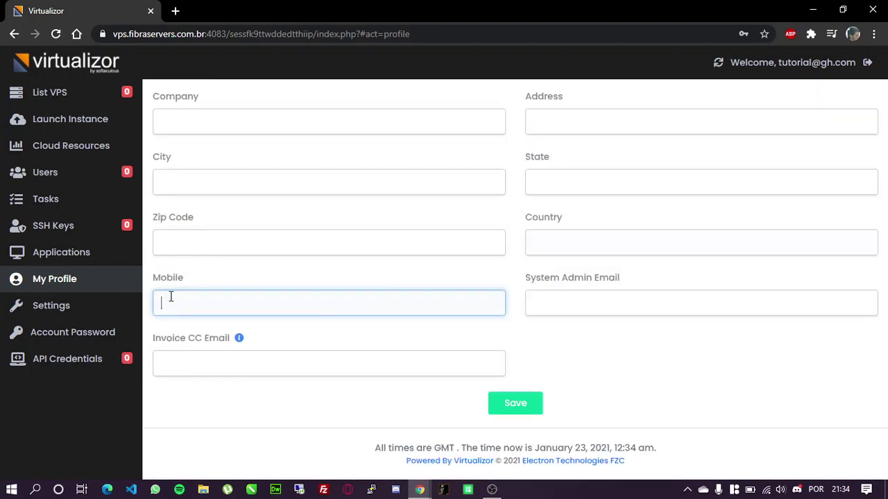
click(562, 310)
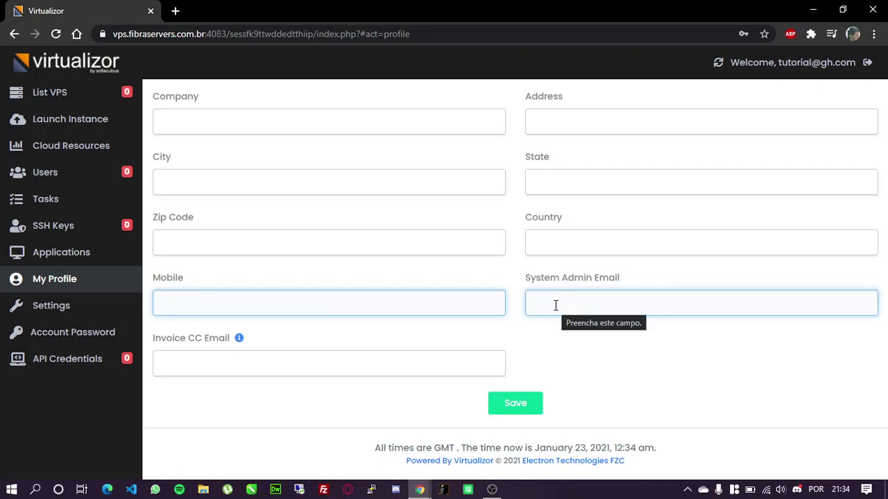
click(217, 358)
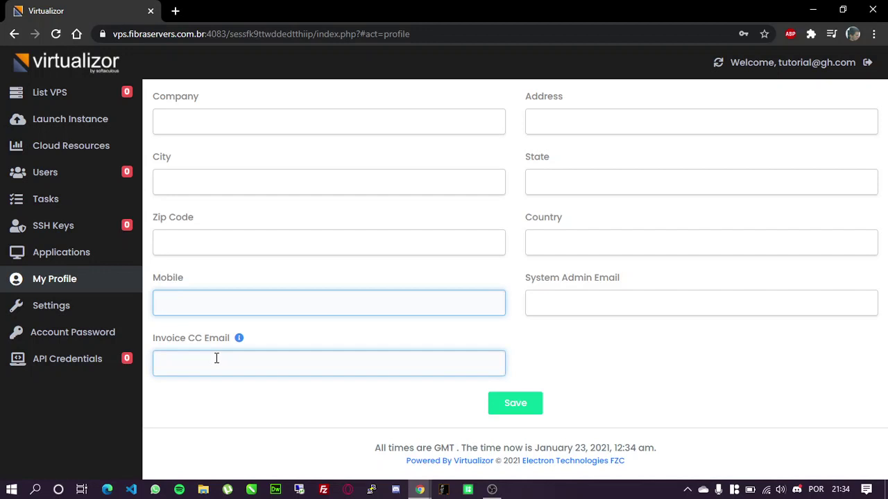
Translate the profile page into Portuguese with Chrome's 'Traduzir para o português' option
right_click(218, 395)
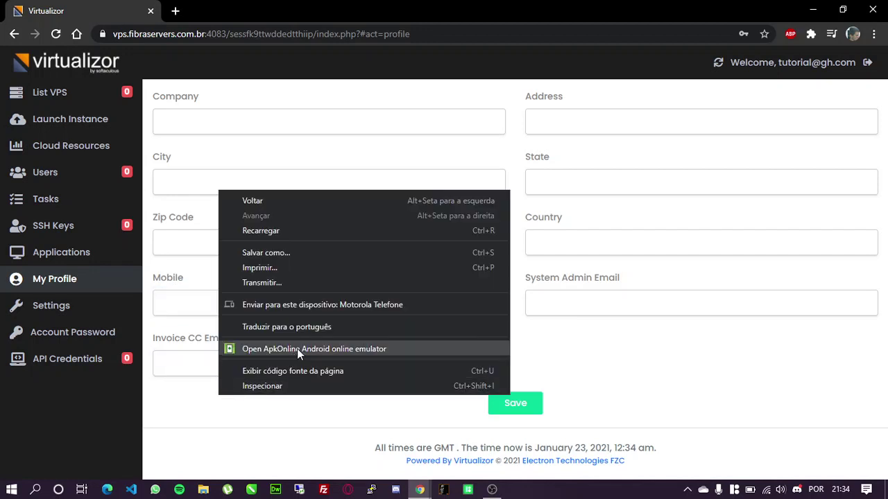
click(309, 331)
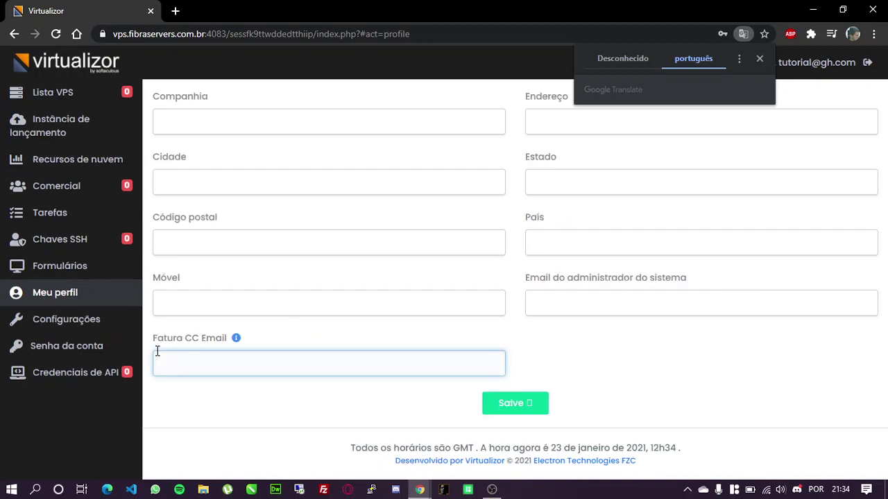
click(200, 347)
click(219, 343)
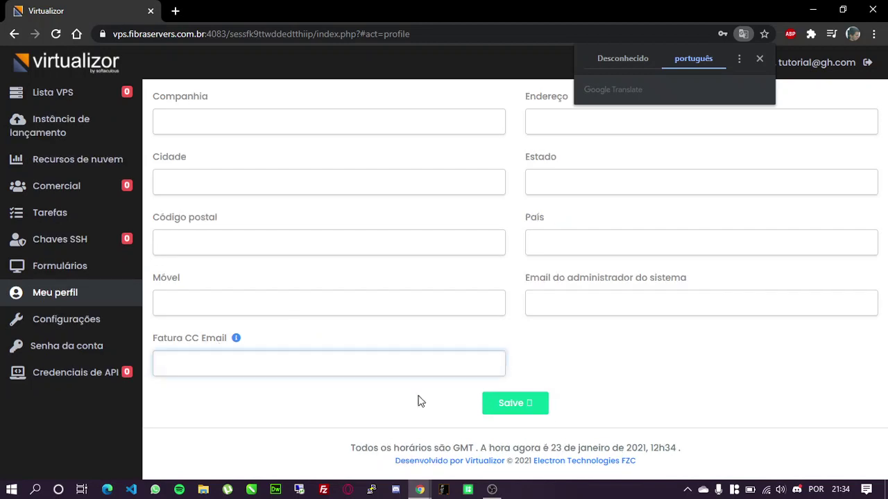
click(418, 400)
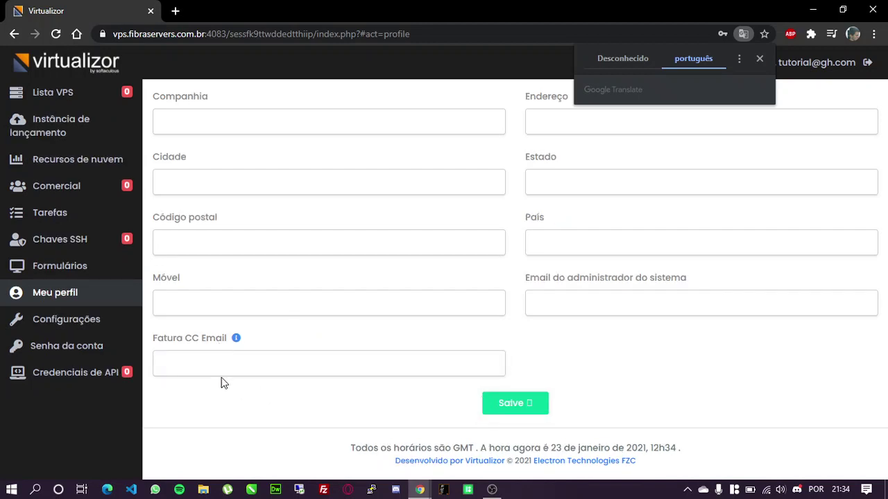
click(206, 361)
Briefly switch to the OBS recorder, then return to the Virtualizor browser window
click(494, 491)
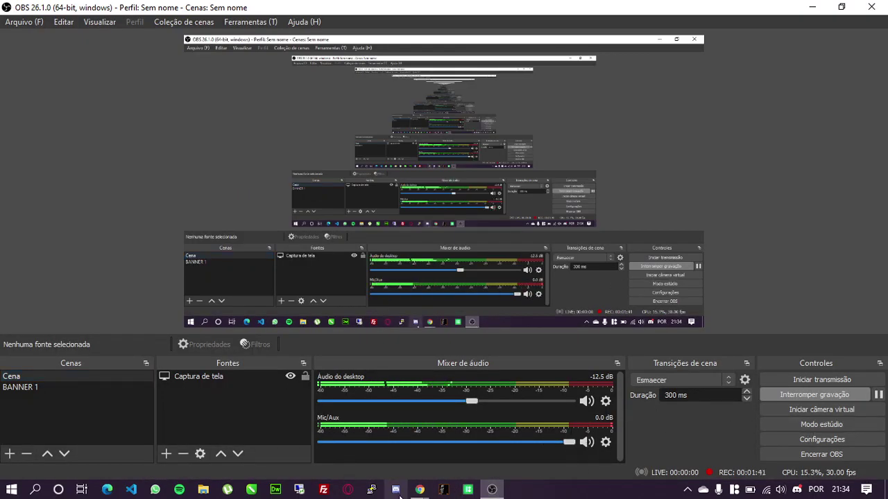
mouse_move(420, 489)
click(485, 458)
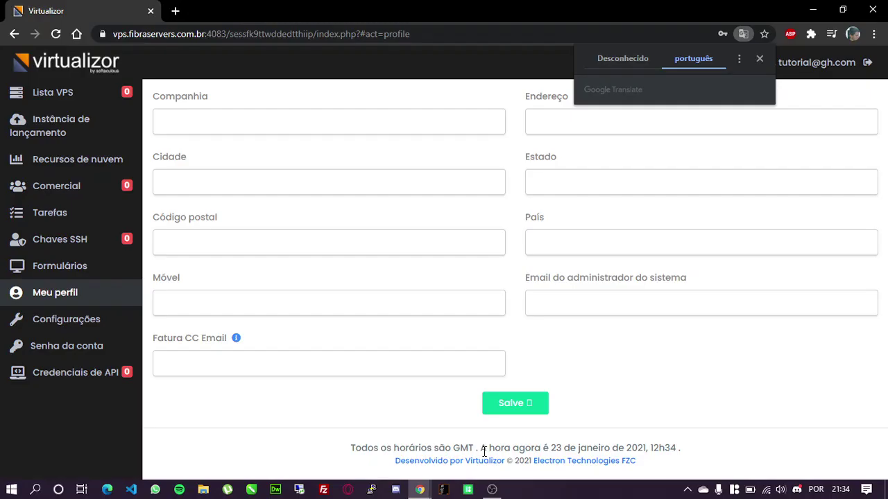
Set the panel language to Português with the Padrão theme and save the user settings
click(81, 321)
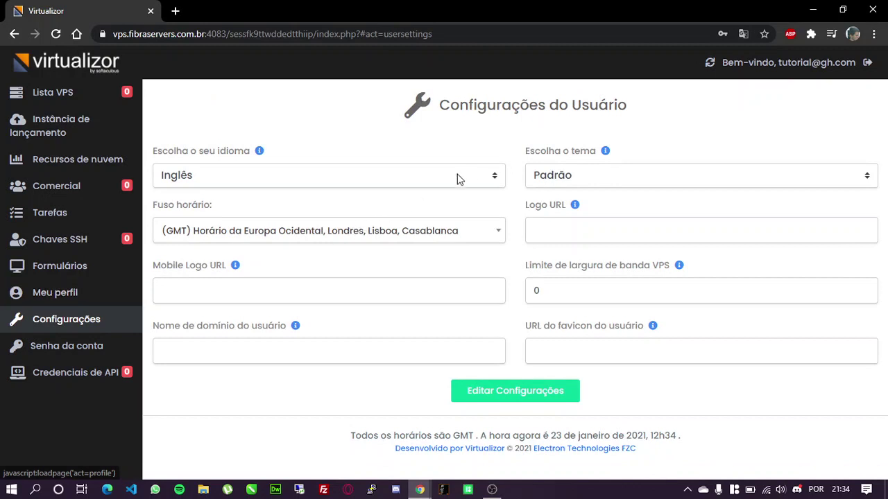
click(468, 176)
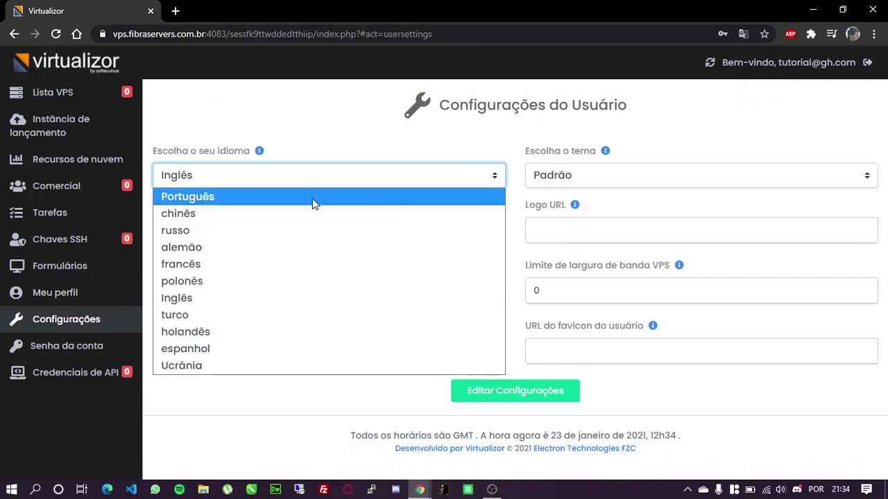
click(312, 199)
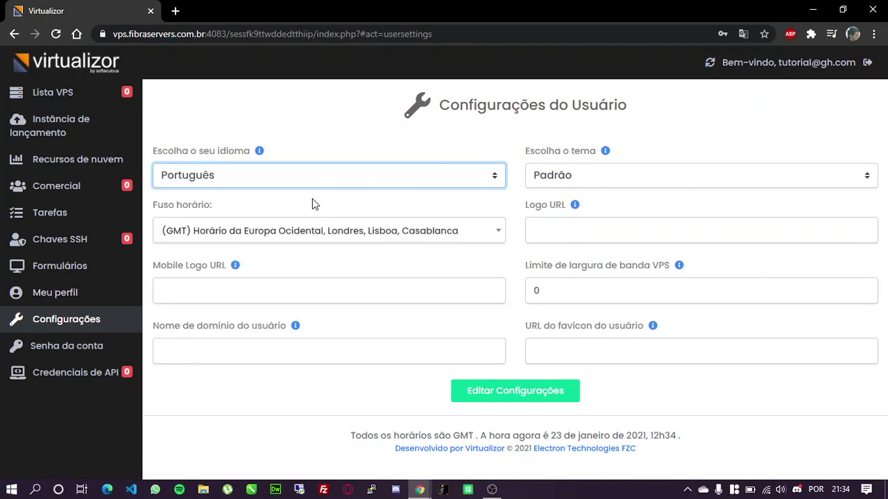
click(539, 182)
click(539, 193)
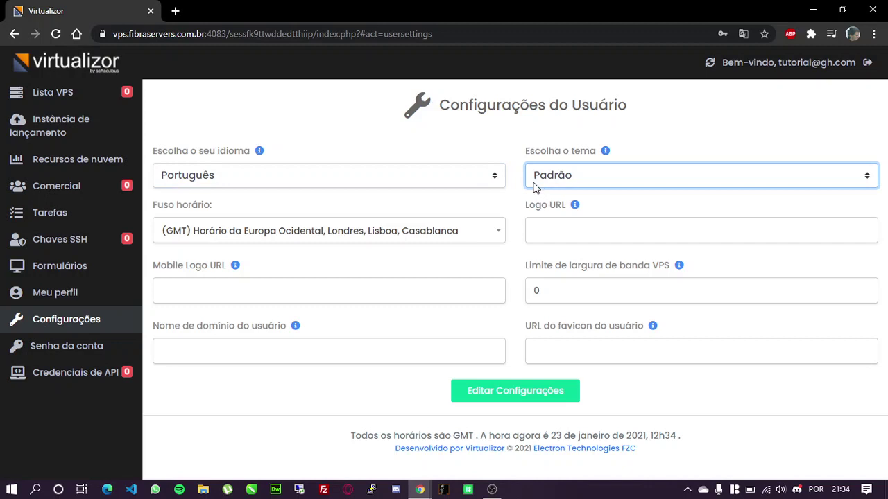
click(580, 236)
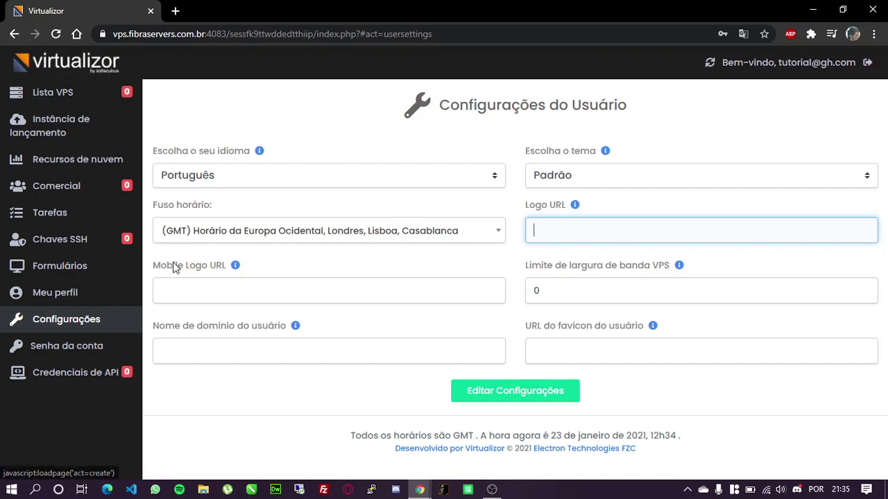
click(226, 285)
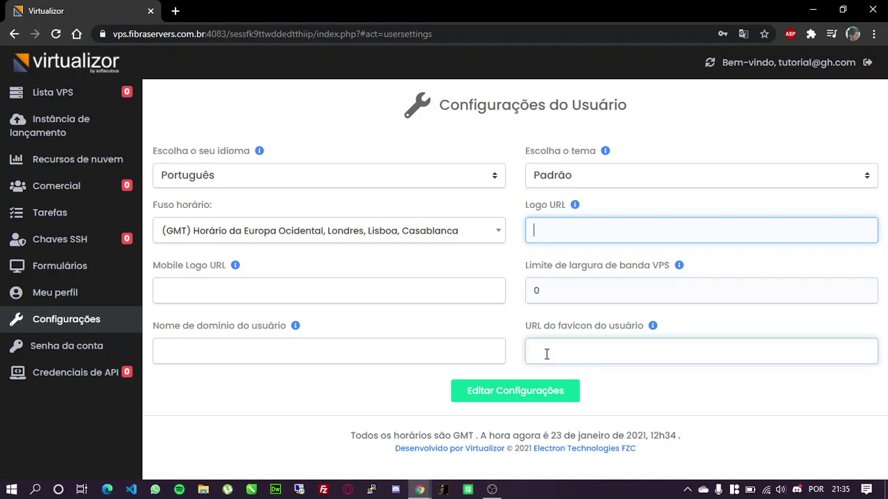
click(186, 347)
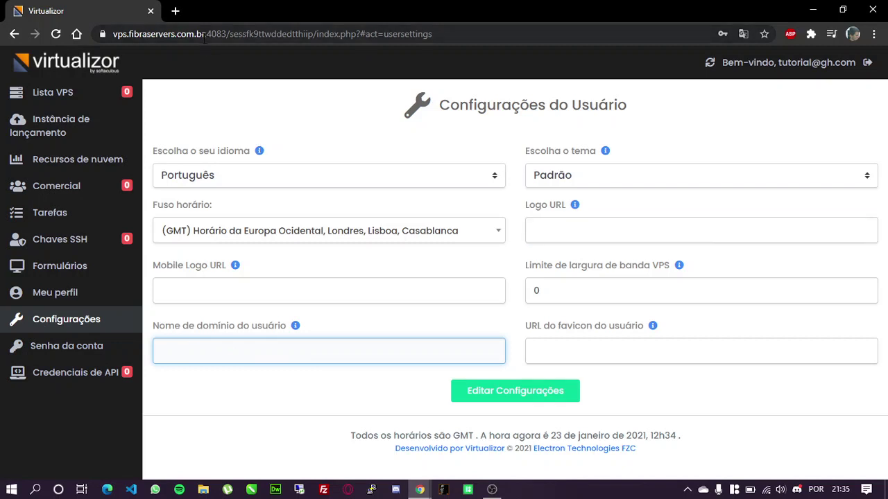
drag(113, 34, 213, 34)
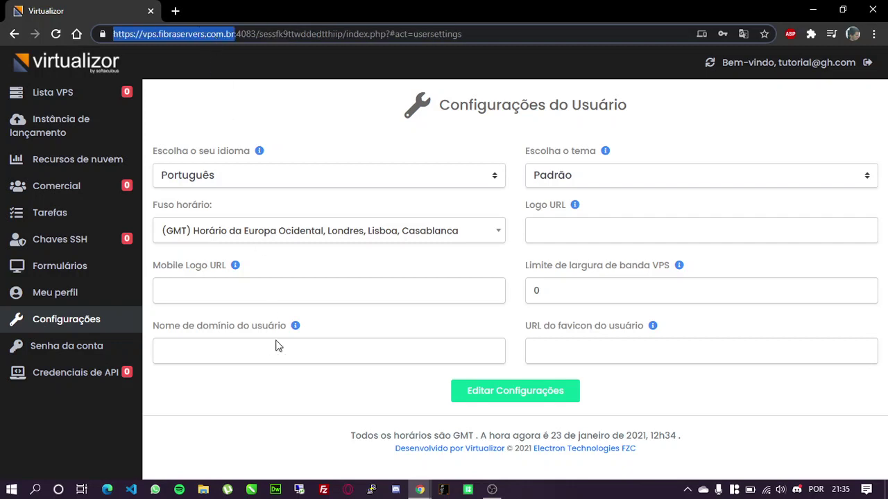
click(261, 419)
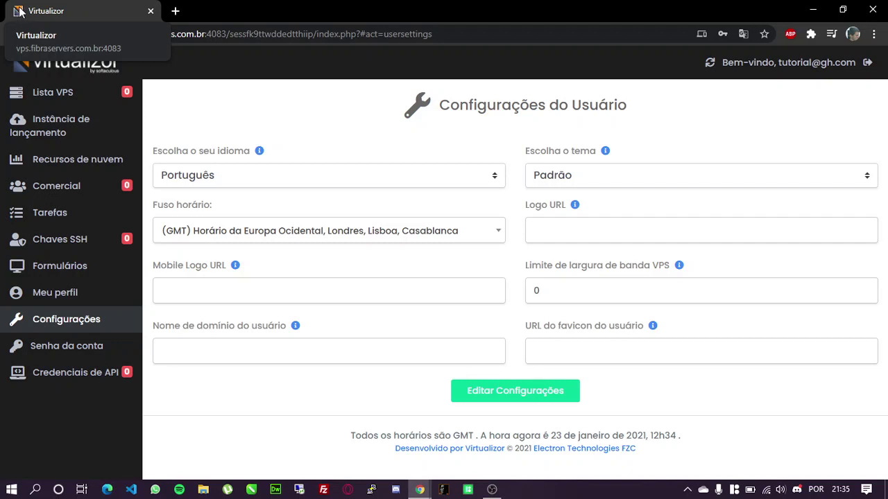
click(491, 392)
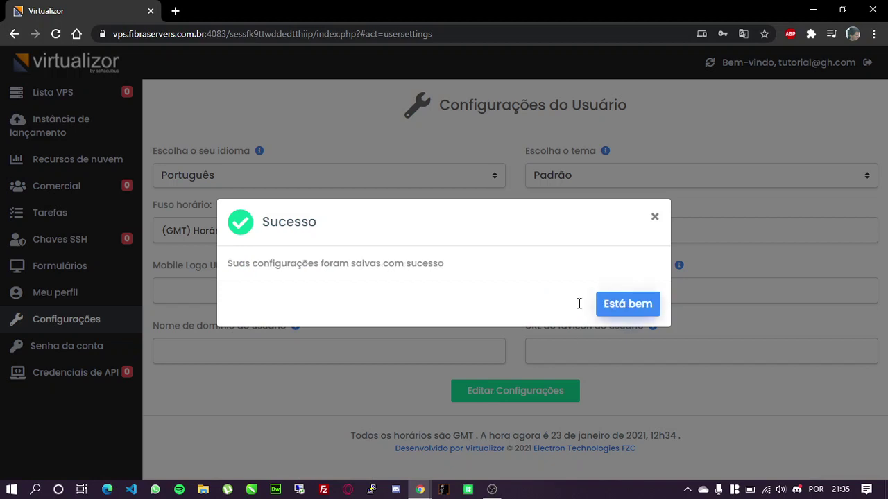
click(271, 394)
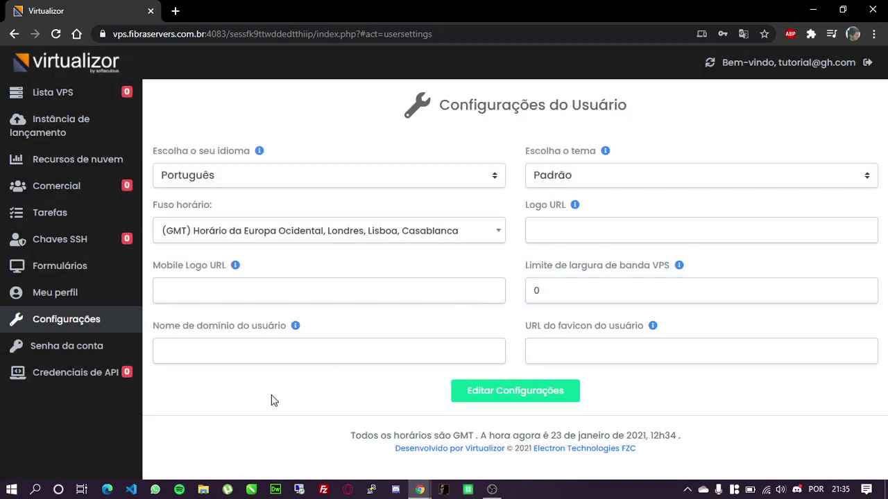
Show the page in its original English and bring up the empty Launch Instance form
click(743, 34)
click(624, 58)
click(228, 106)
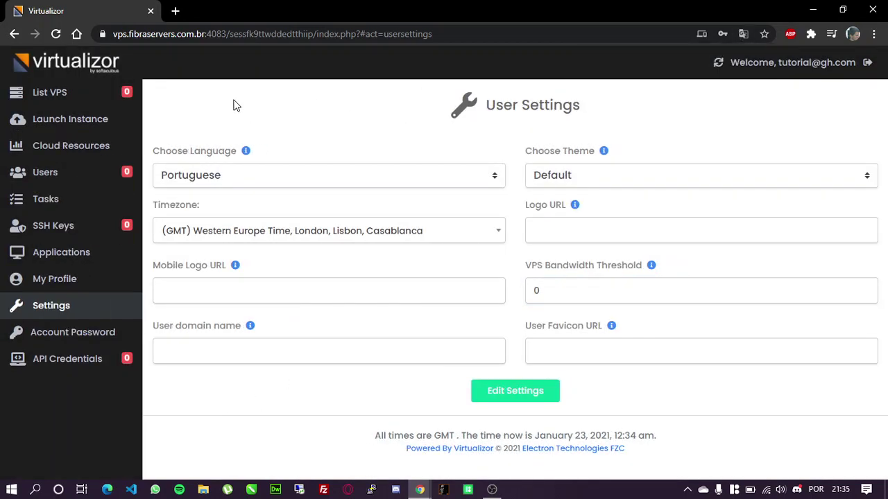
click(74, 119)
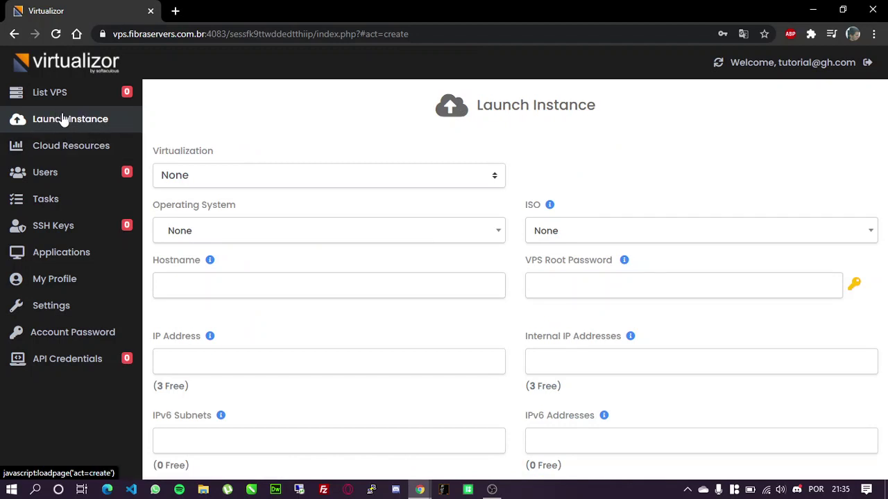
Choose KVM virtualization with the windows-2012r2 operating system
click(225, 181)
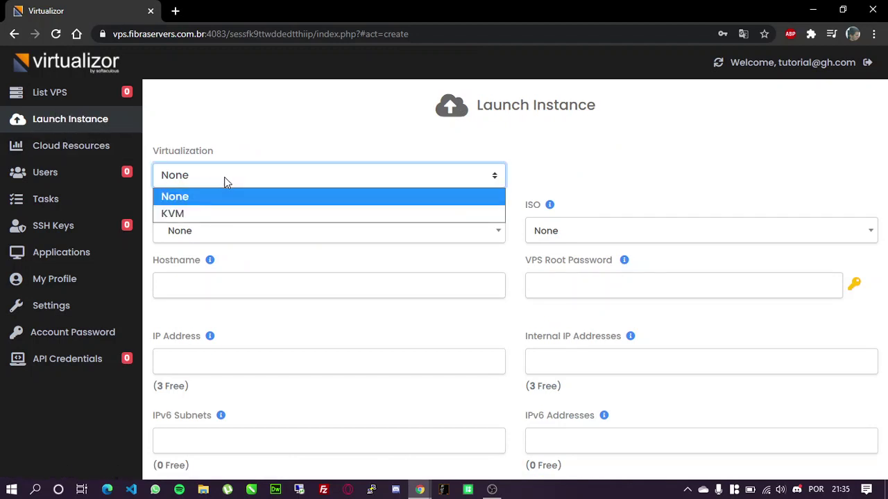
click(194, 212)
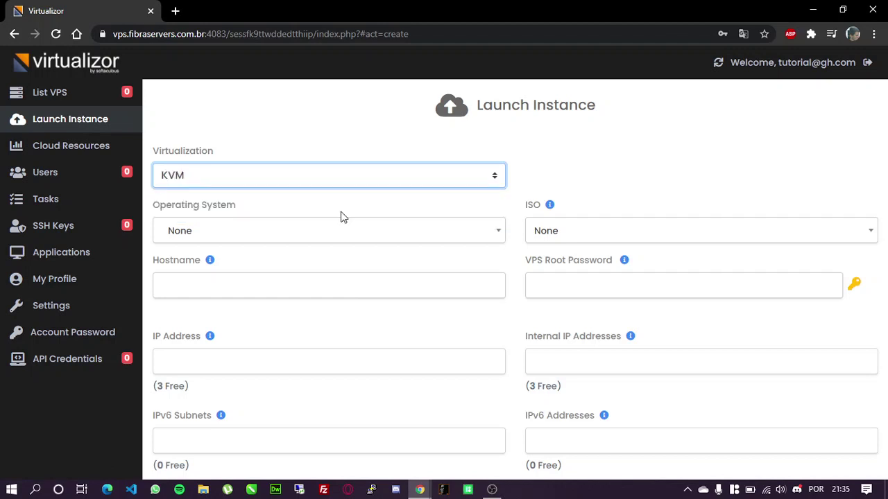
click(487, 235)
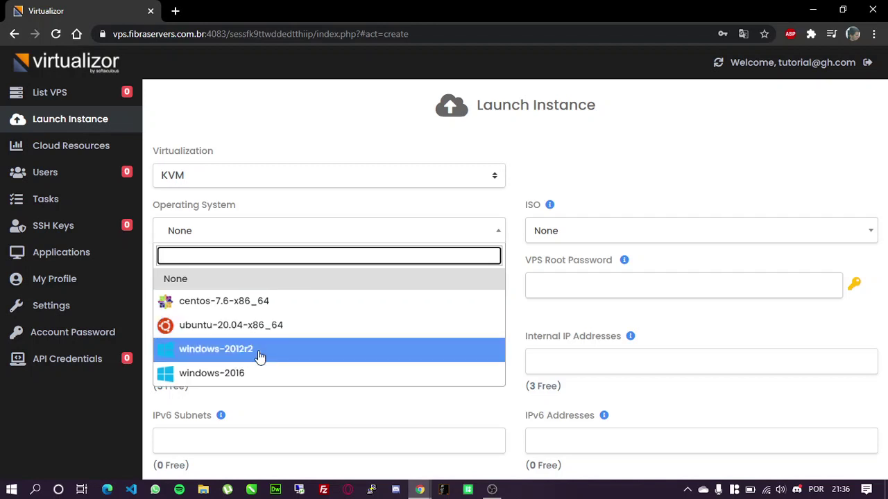
click(259, 356)
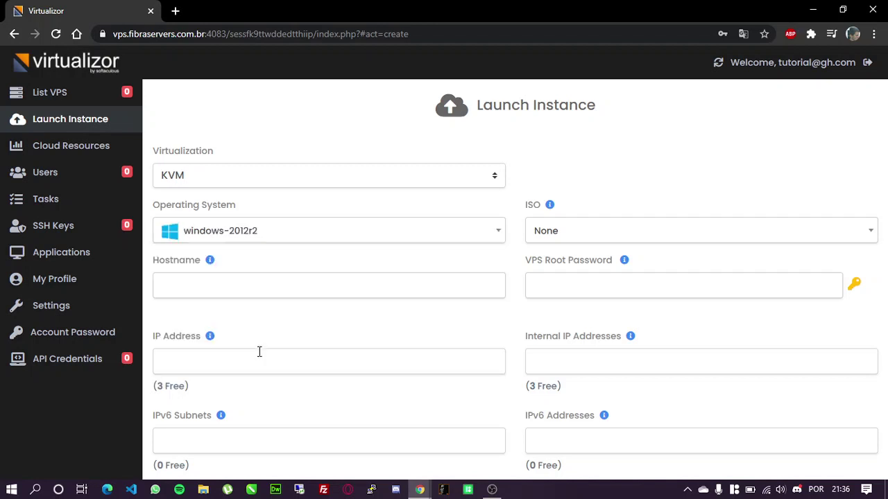
Enter hostname TUTORIAL and the root password for the new instance
click(298, 286)
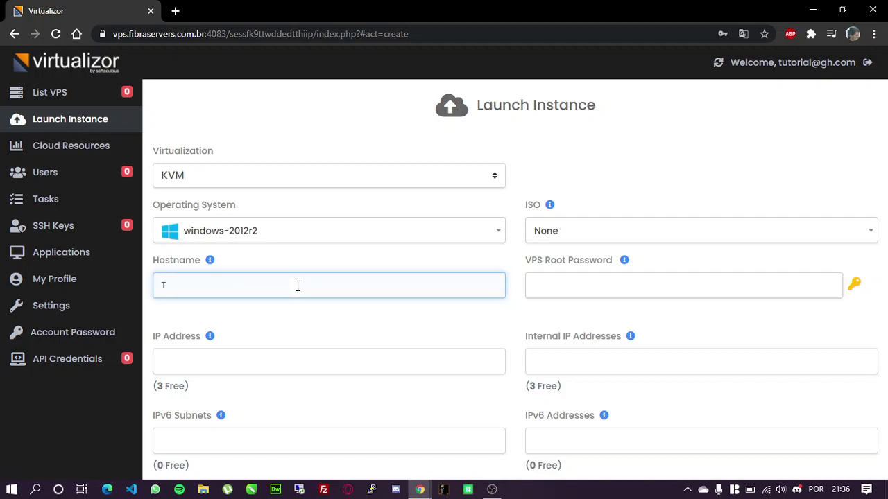
text(TUTORIAL)
click(577, 284)
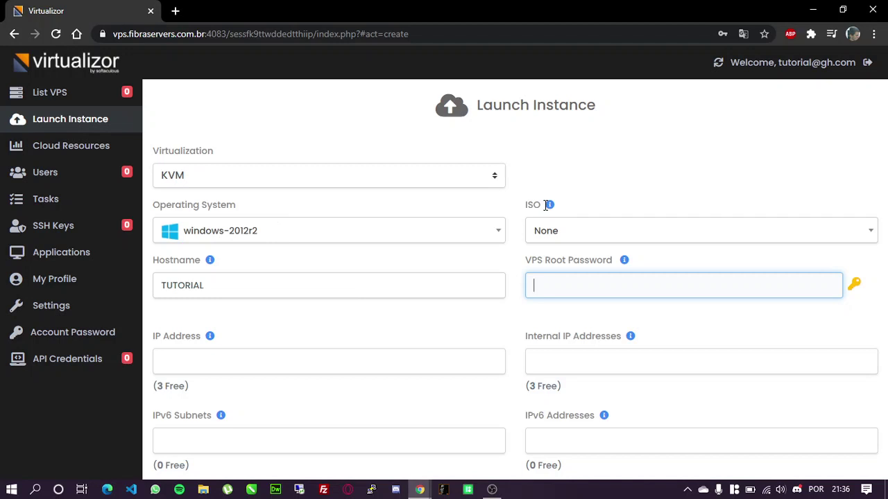
click(517, 322)
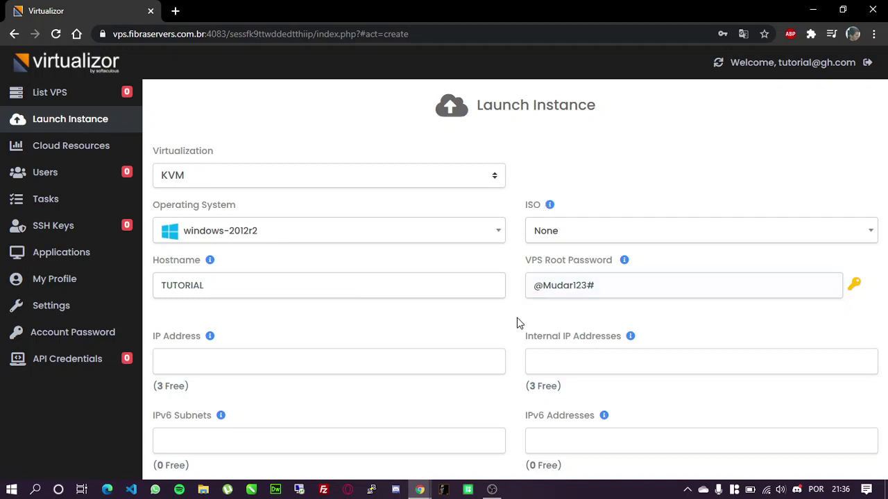
Set 1 IP address, 0 internal IPs, and 0 IPv6 subnets and addresses
scroll(516, 323, down, 1)
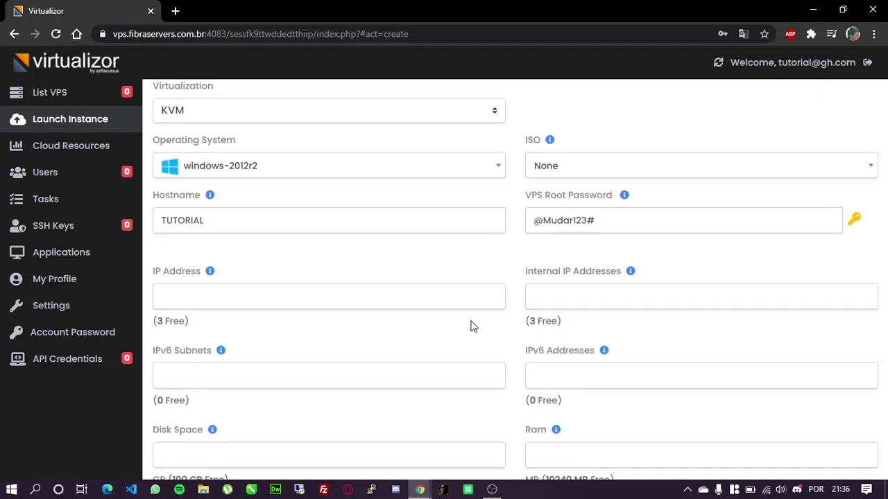
click(202, 300)
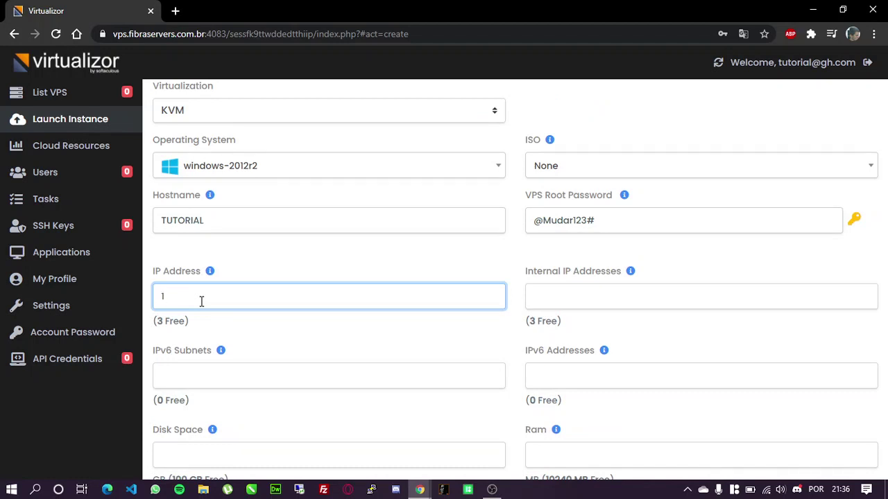
click(556, 298)
text(0)
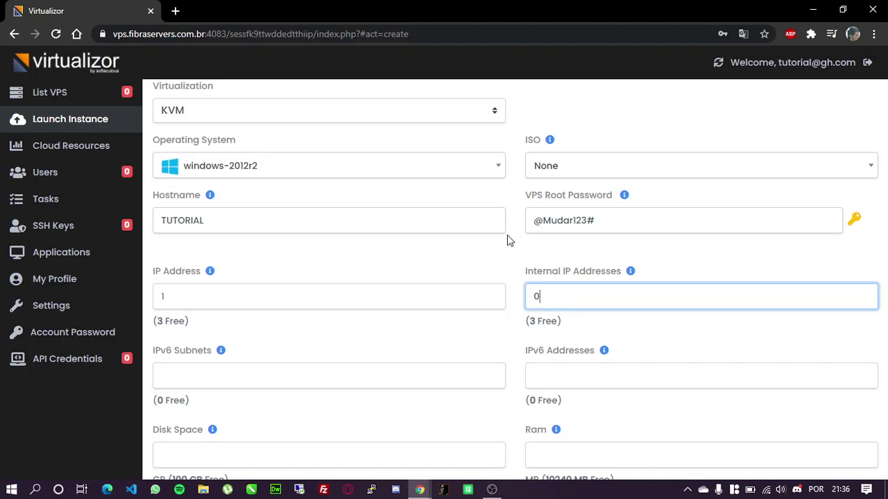
scroll(507, 240, down, 1)
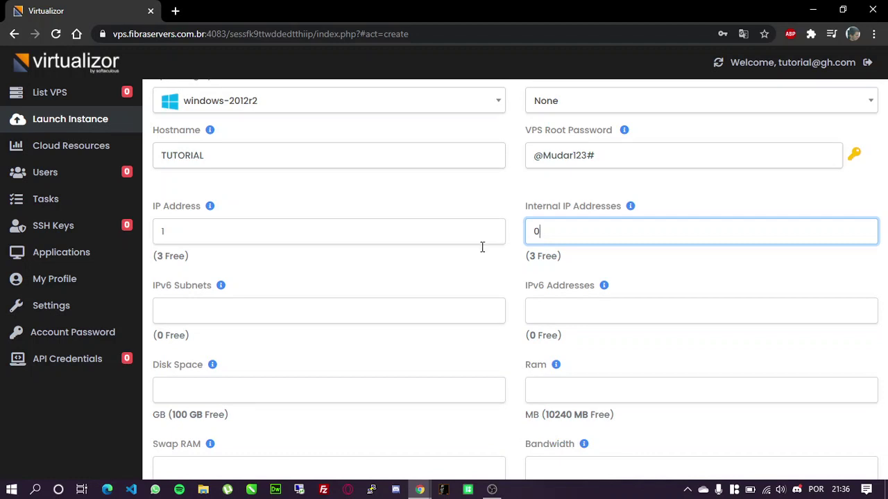
click(284, 306)
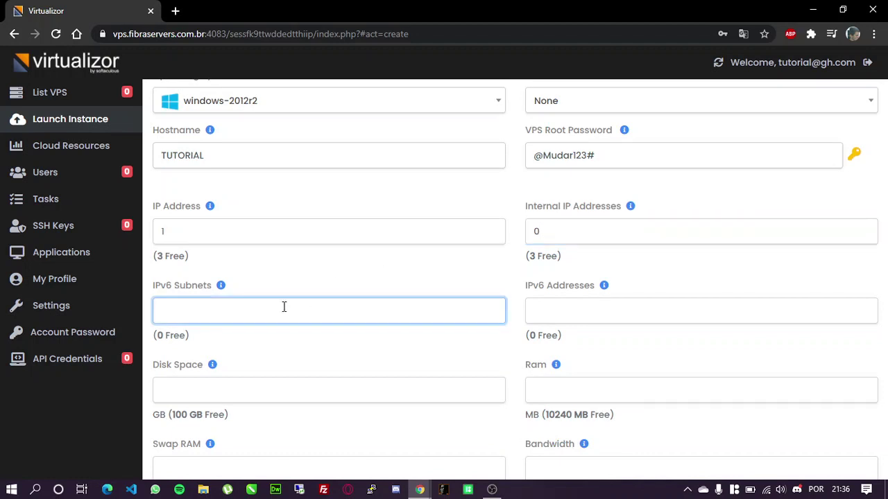
click(543, 305)
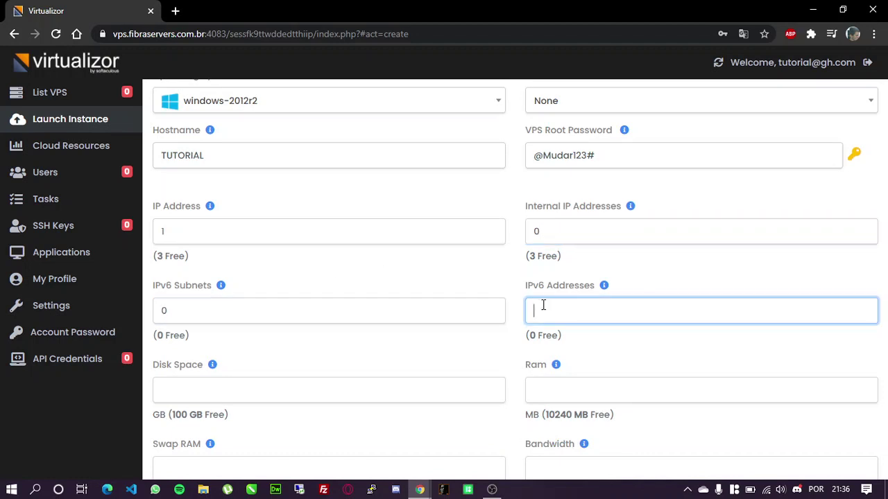
text(0)
click(490, 355)
scroll(530, 354, down, 1)
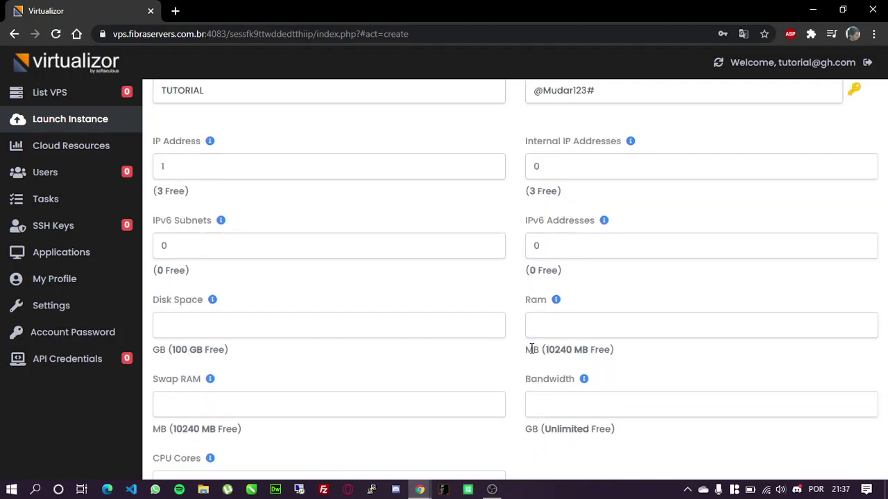
Set disk space 40 GB, RAM 2048 MB and swap RAM 1024 MB
click(195, 335)
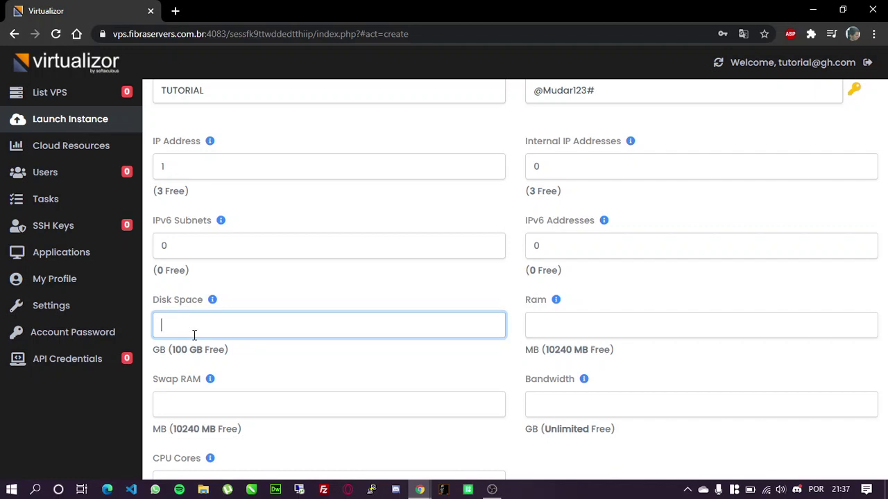
text(40)
click(567, 327)
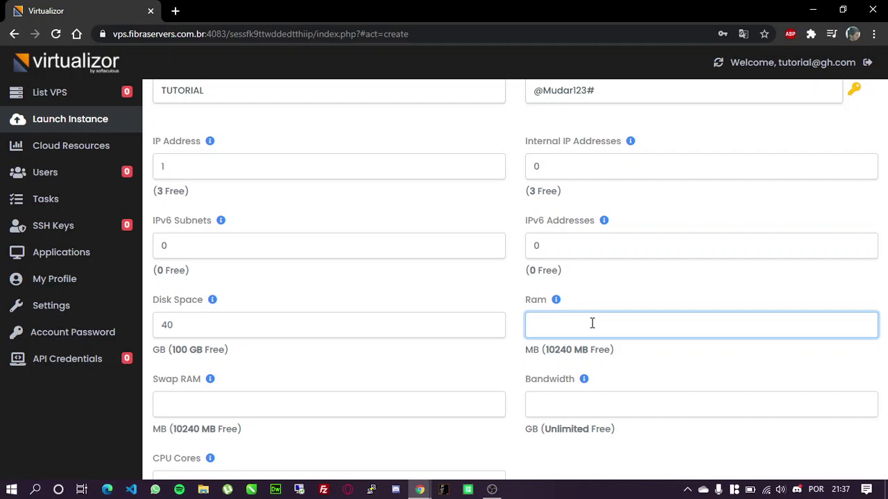
text(2048)
click(383, 389)
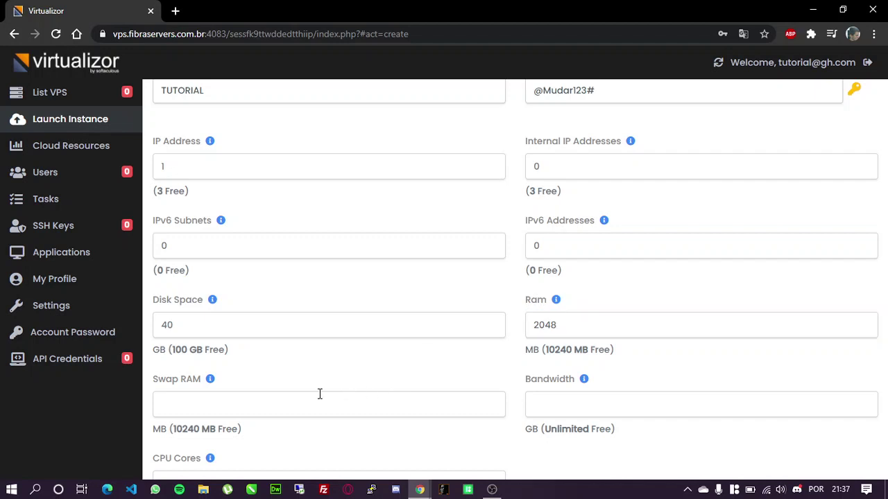
click(263, 405)
text(0)
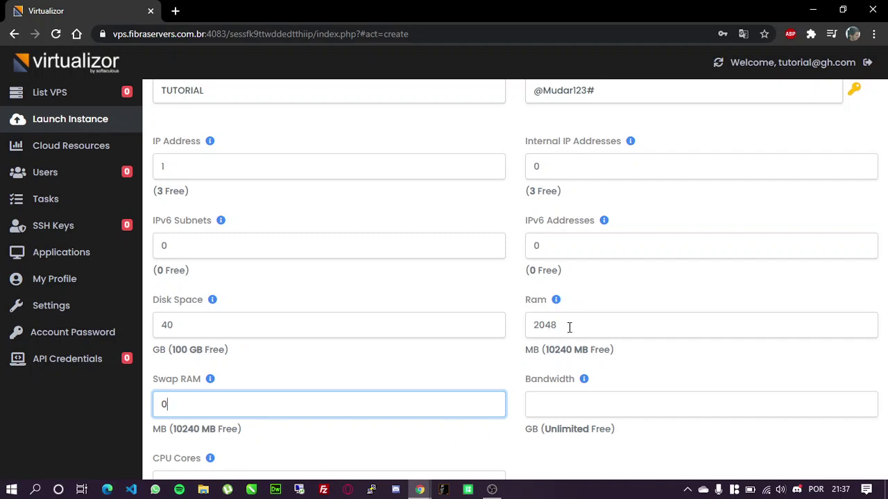
drag(565, 325, 522, 331)
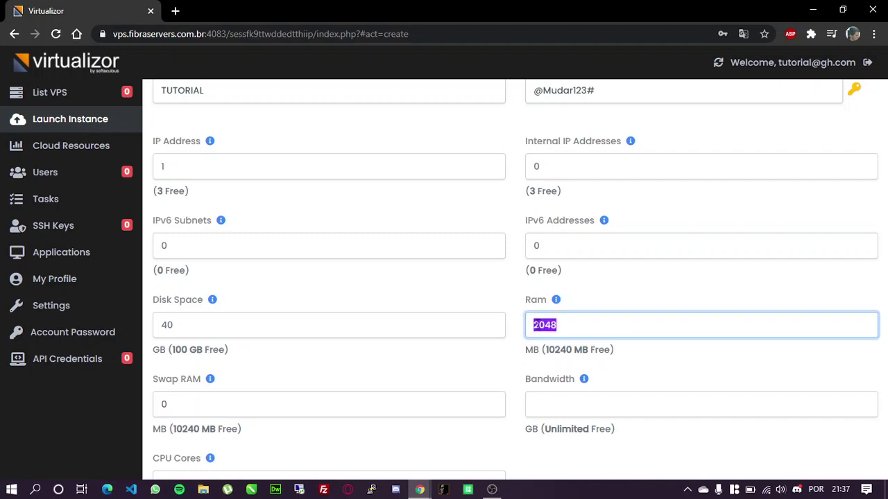
drag(179, 404, 157, 402)
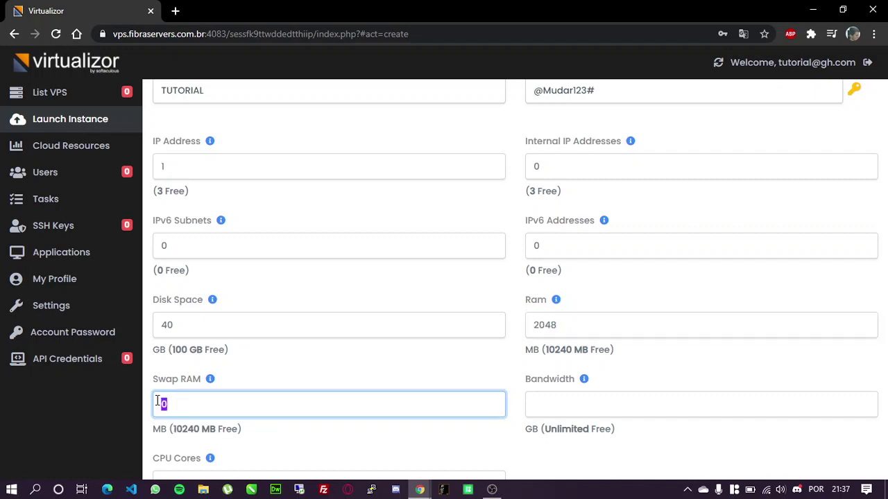
click(199, 397)
drag(176, 400, 162, 404)
text(1024)
click(560, 398)
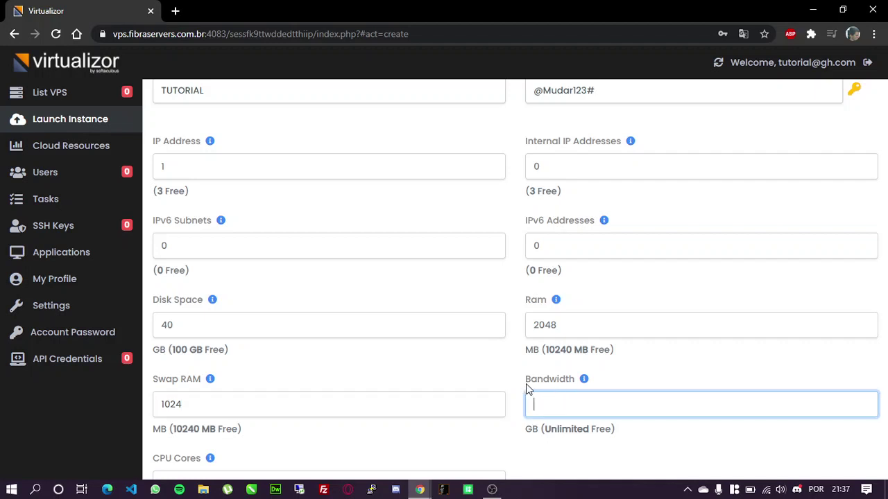
Set bandwidth to 0 and CPU cores to 2
text(0)
click(515, 365)
scroll(516, 366, down, 2)
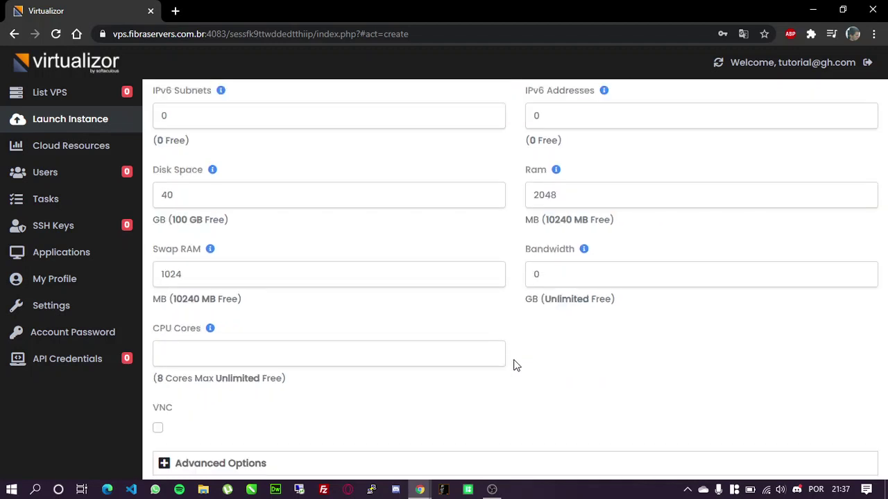
scroll(516, 365, down, 1)
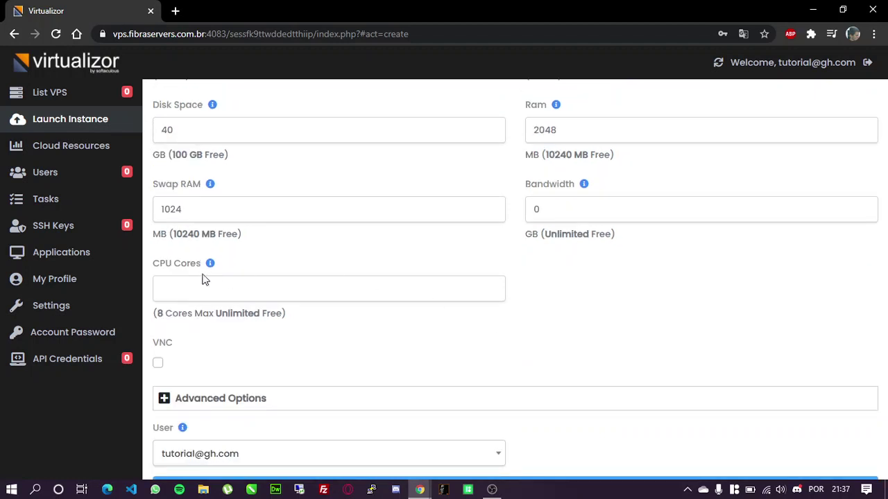
click(164, 290)
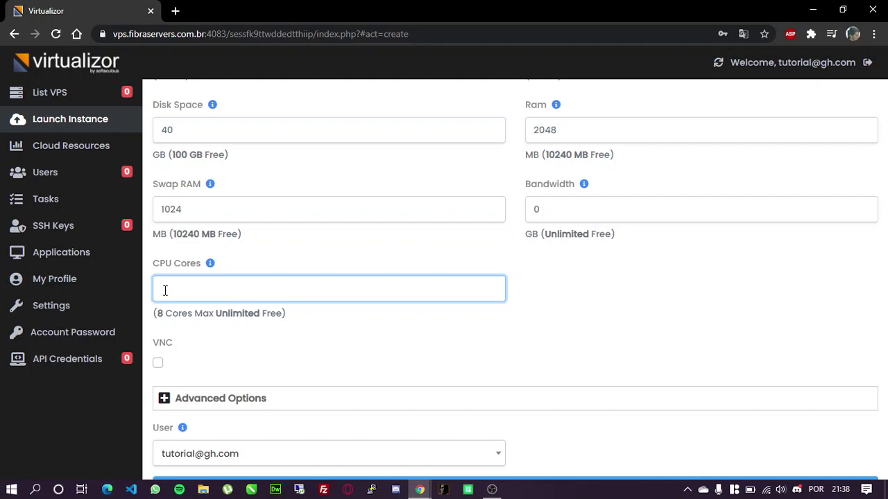
text(2)
click(203, 347)
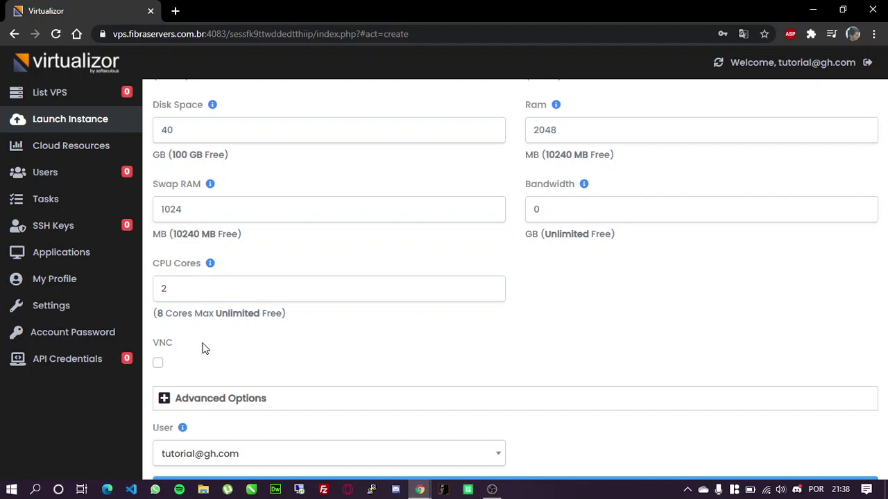
Enable VNC and, under Advanced Options, enable RDP for the new server
click(158, 365)
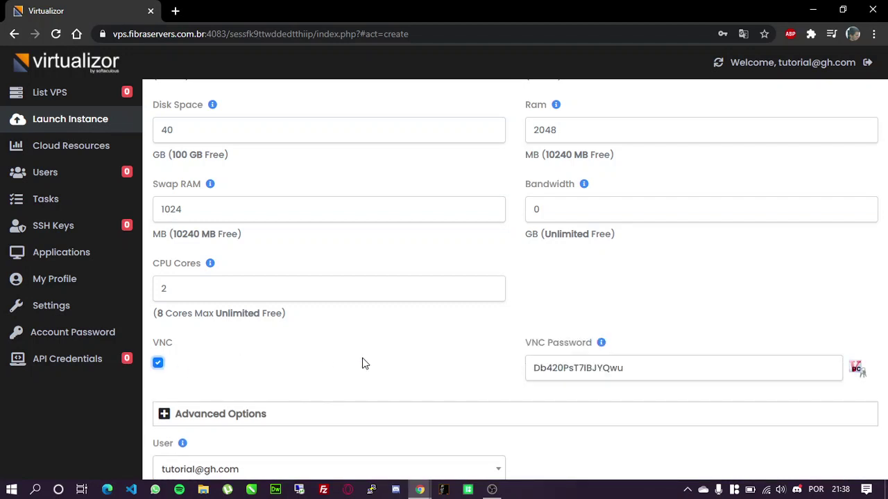
scroll(454, 359, down, 3)
click(551, 239)
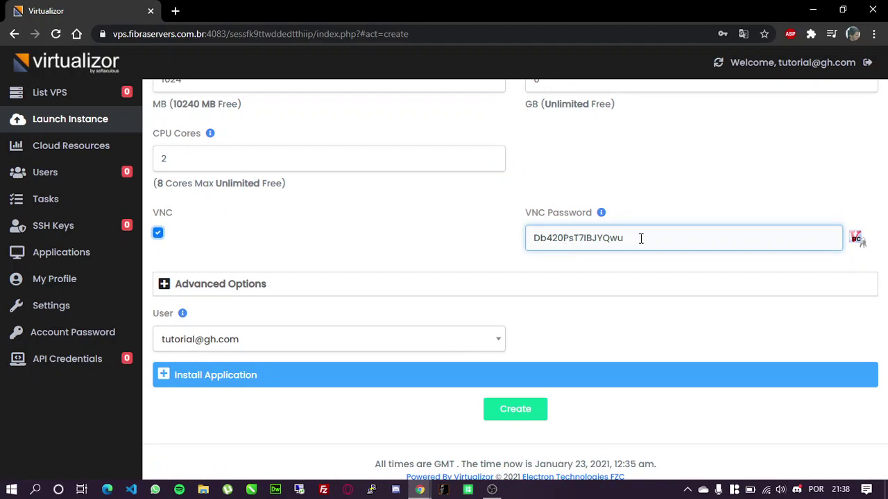
click(409, 251)
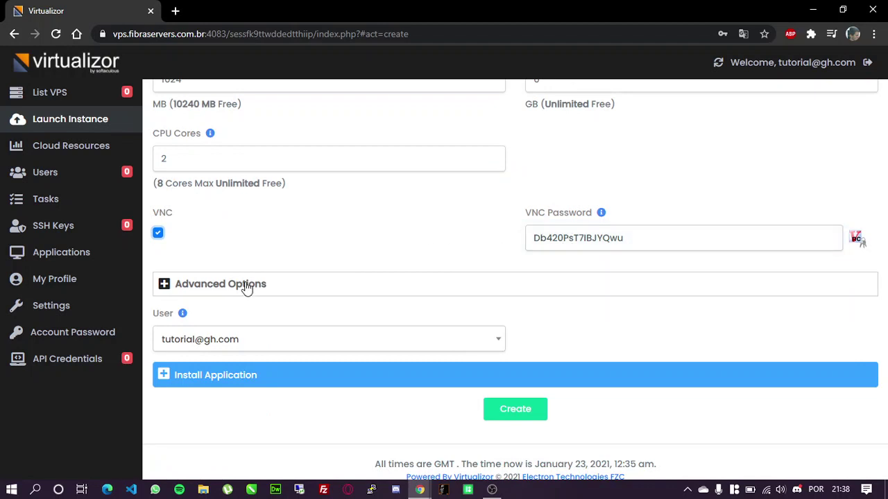
click(246, 286)
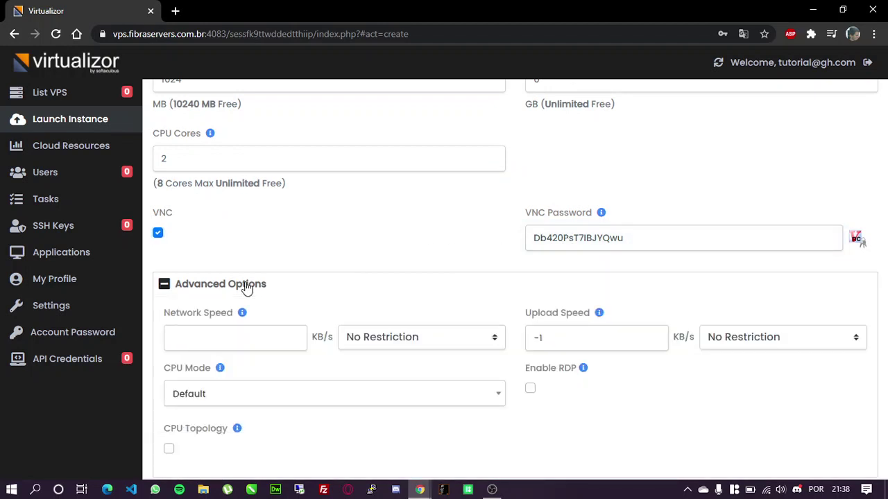
scroll(478, 296, down, 2)
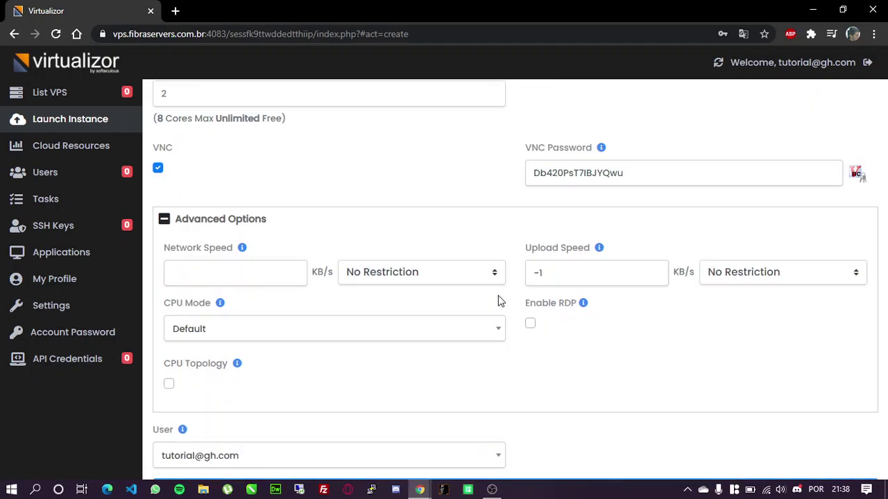
click(531, 324)
scroll(534, 331, down, 1)
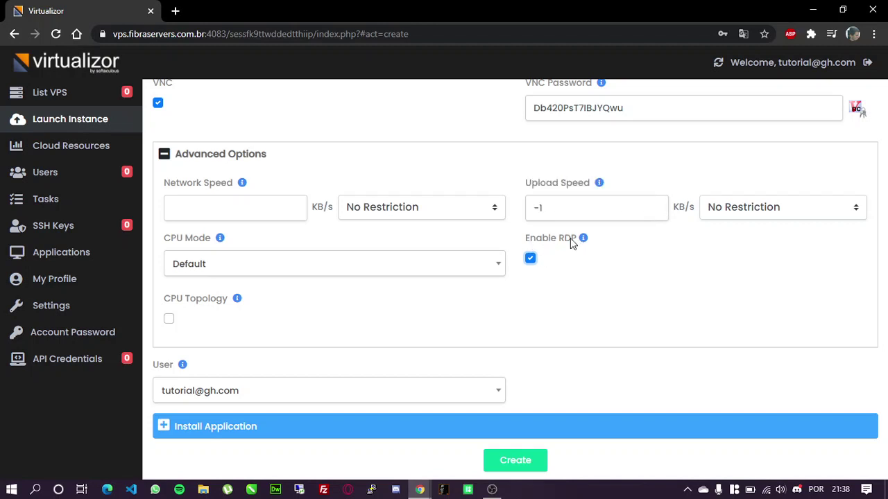
scroll(534, 262, down, 1)
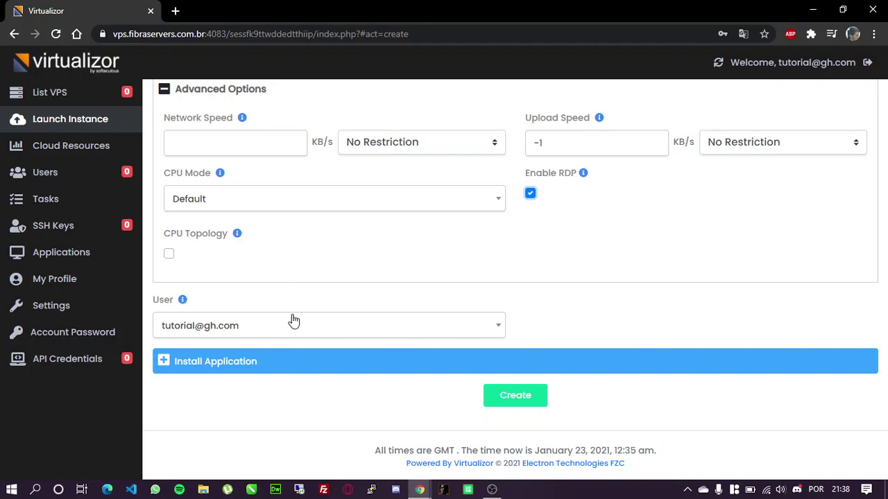
Choose Add User as owner, enter the new user's email and password, and create the VPS
click(334, 326)
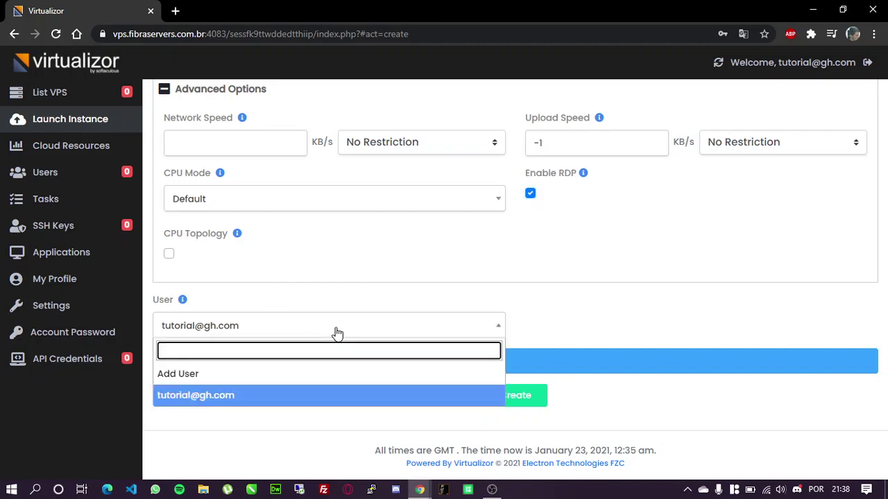
click(181, 374)
scroll(198, 365, down, 1)
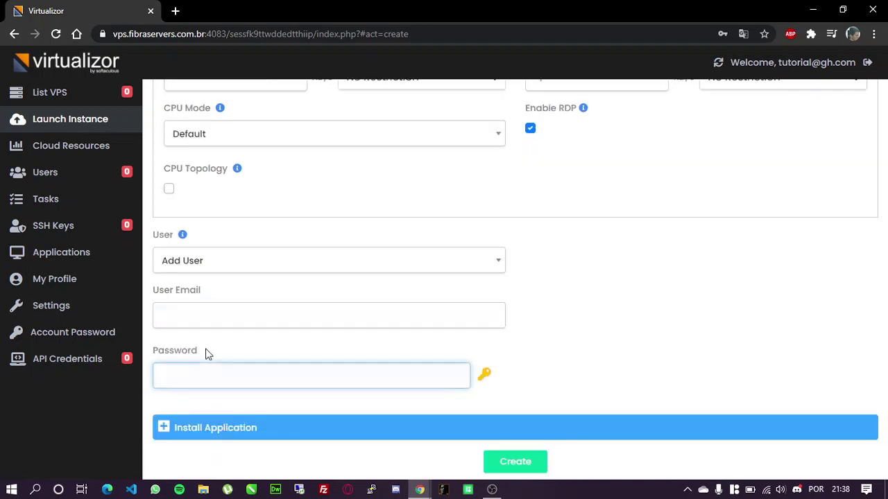
click(212, 317)
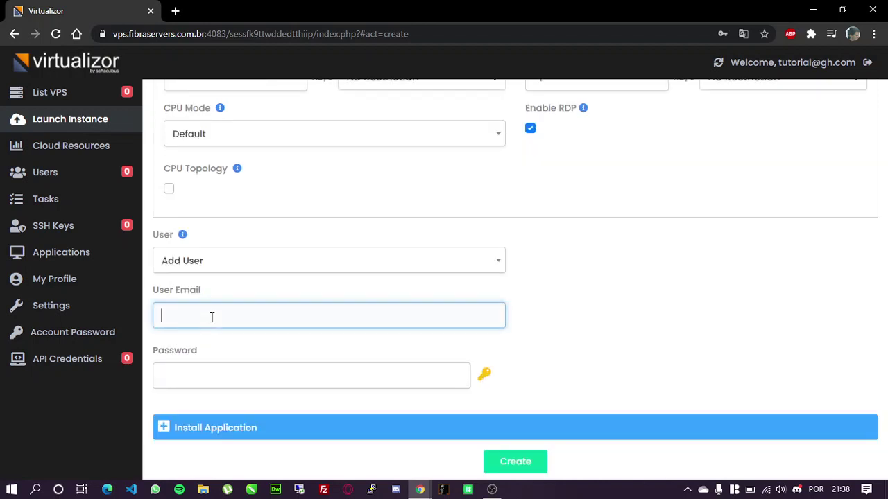
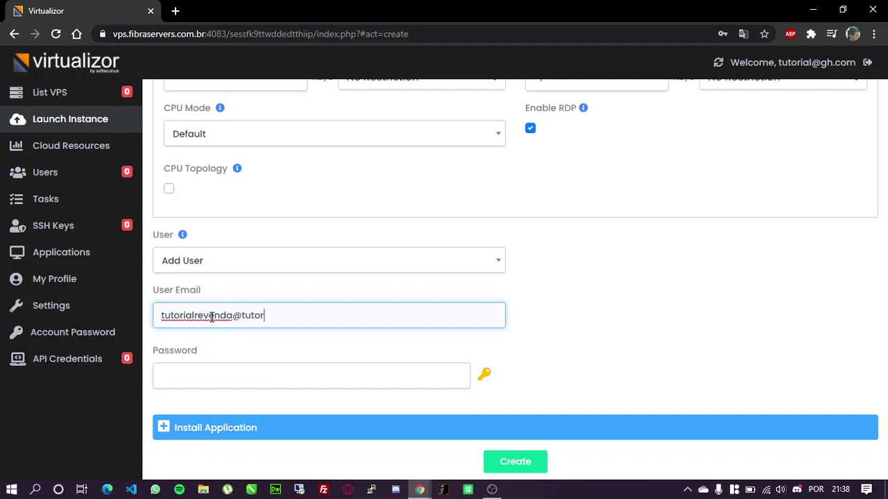
click(193, 384)
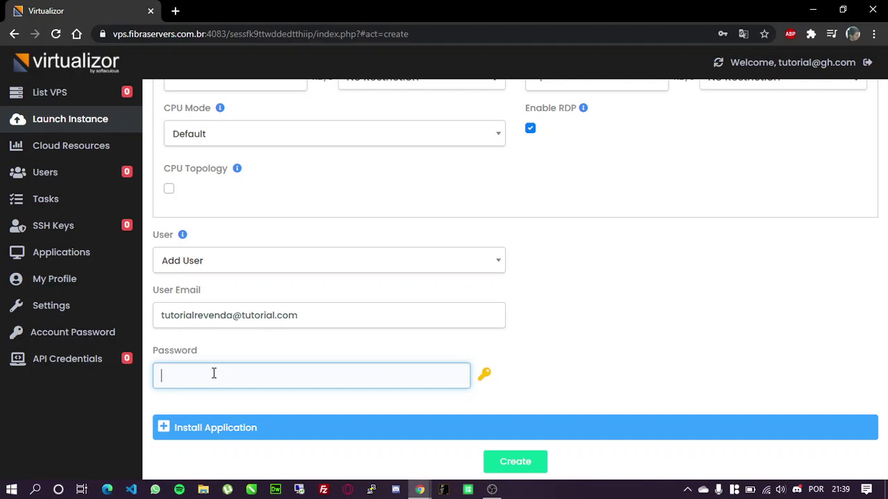
scroll(294, 338, down, 1)
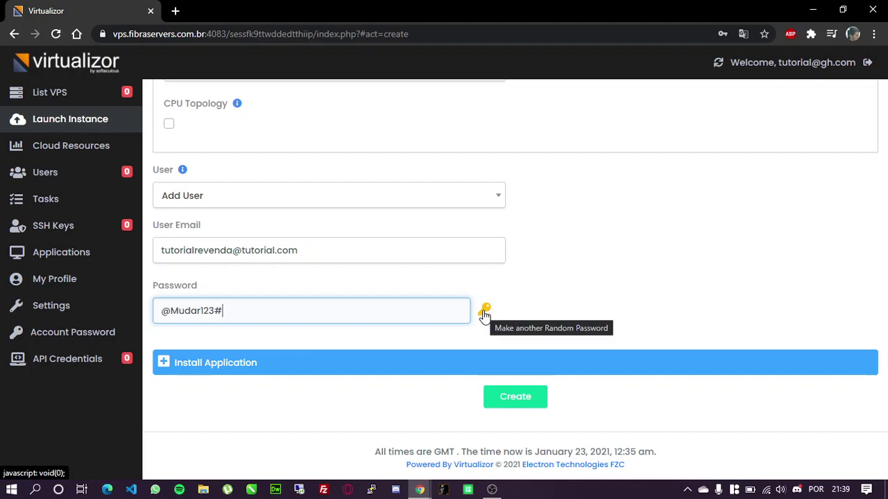
click(505, 403)
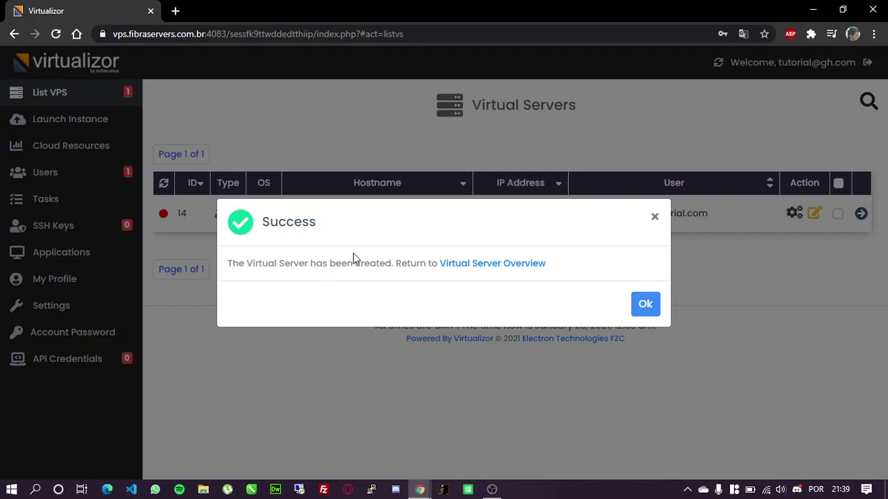
Dismiss the success notice and return to the Virtual Servers list showing VPS 14, TUTORIAL
click(646, 303)
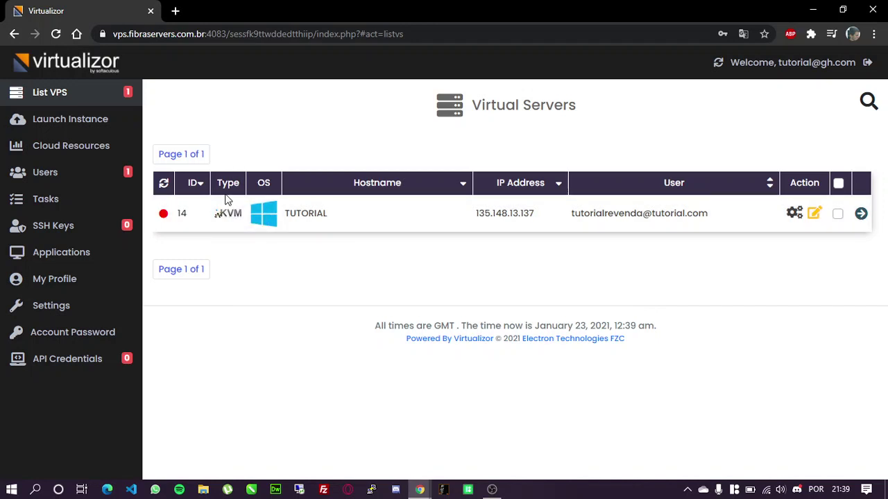
click(718, 36)
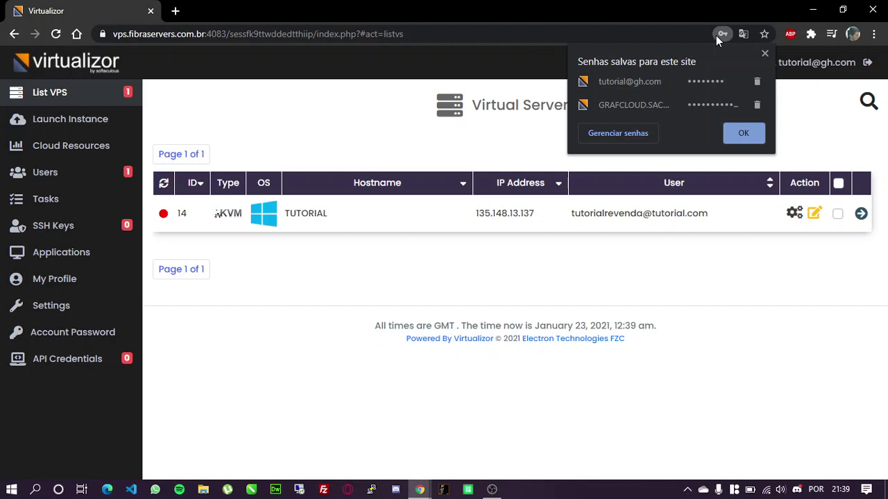
click(396, 38)
click(351, 304)
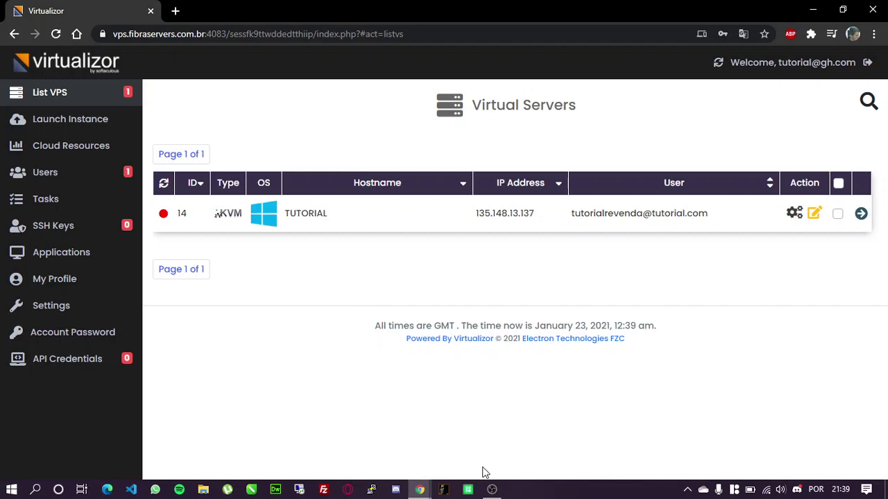
click(491, 490)
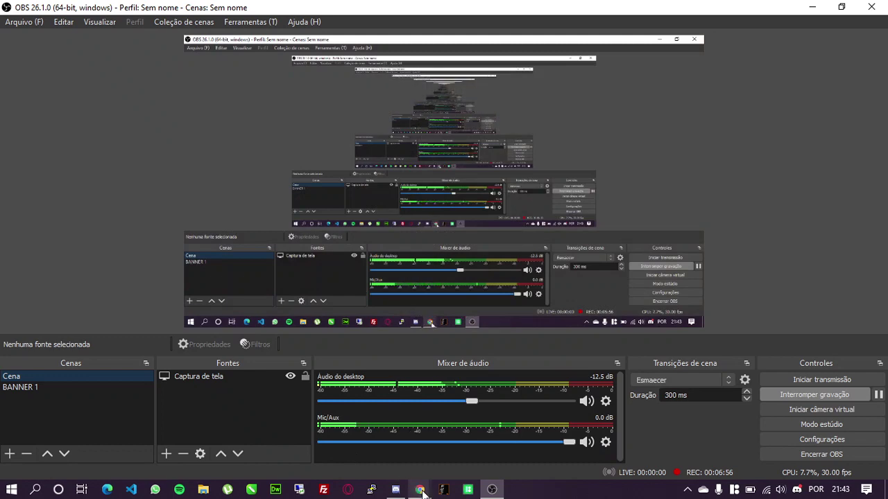
mouse_move(421, 491)
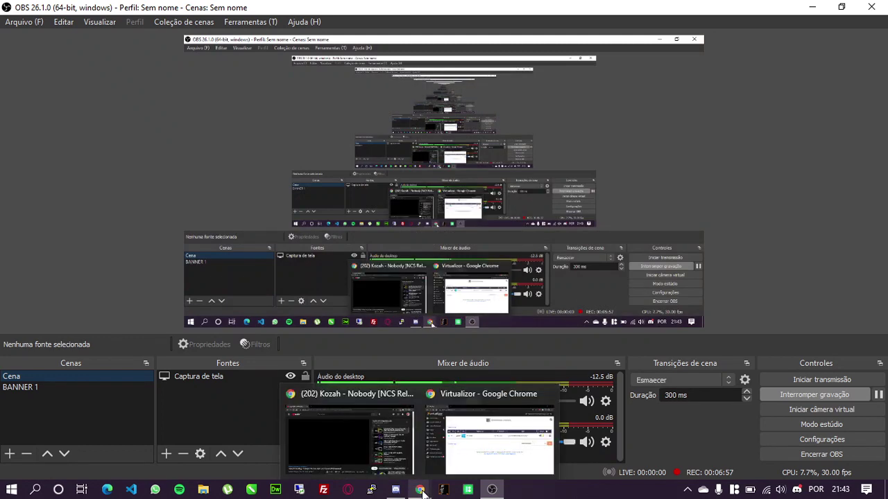
click(484, 459)
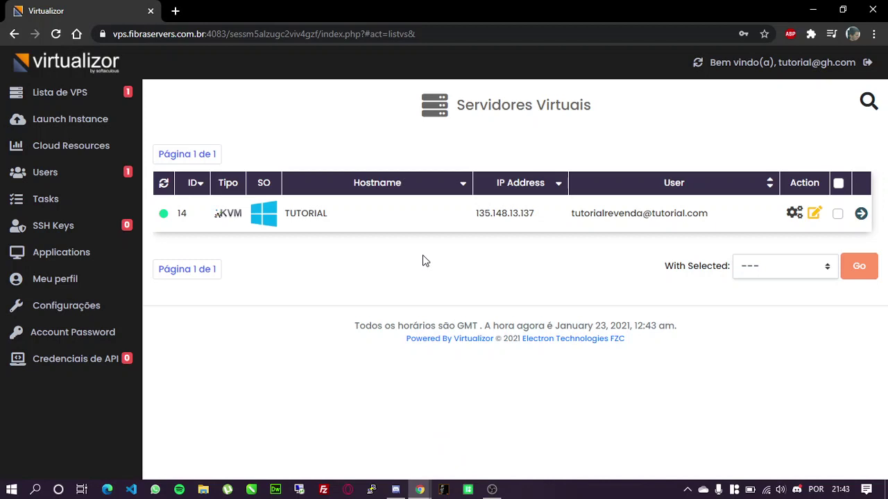
Open the TUTORIAL server's page and show its VNC details: IP 135.148.6.80, port 5914
click(861, 215)
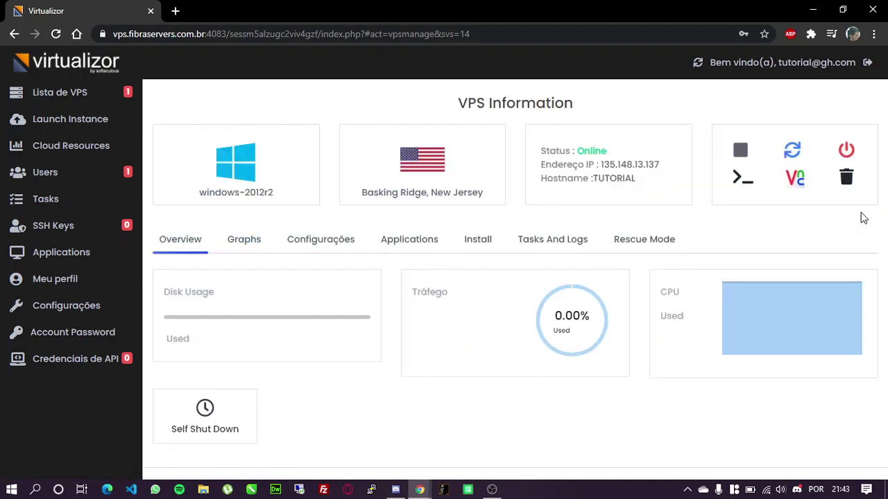
click(795, 179)
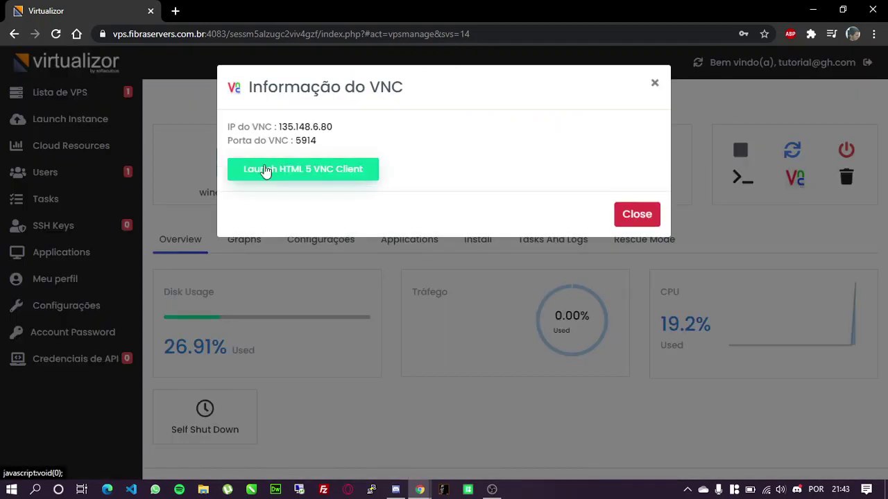
click(655, 83)
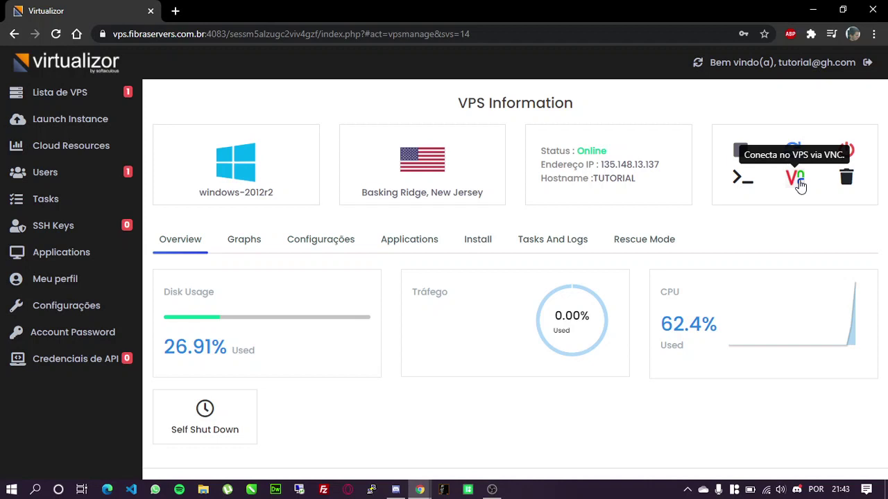
click(798, 182)
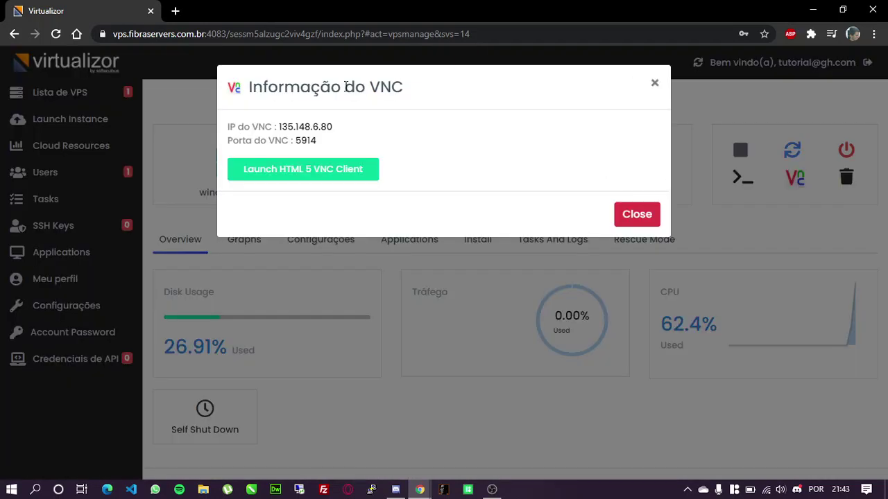
Launch the HTML5 noVNC console maximized and allow network discovery on the Windows Server
click(298, 172)
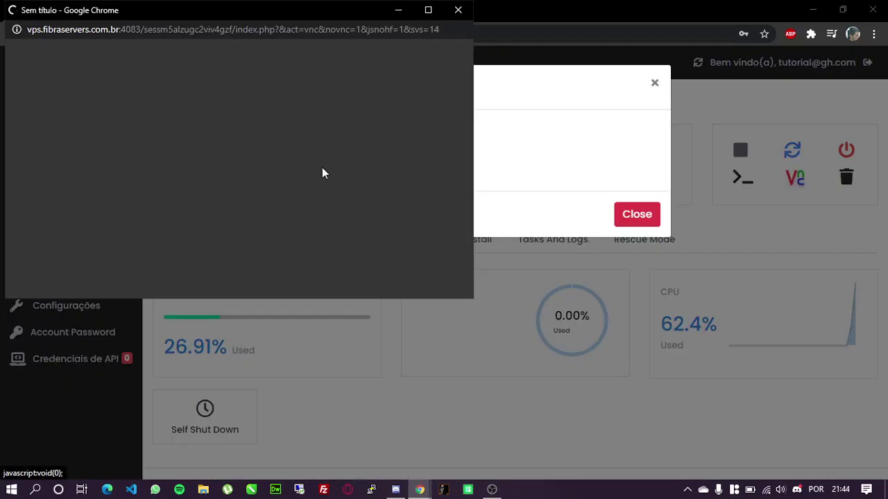
click(426, 11)
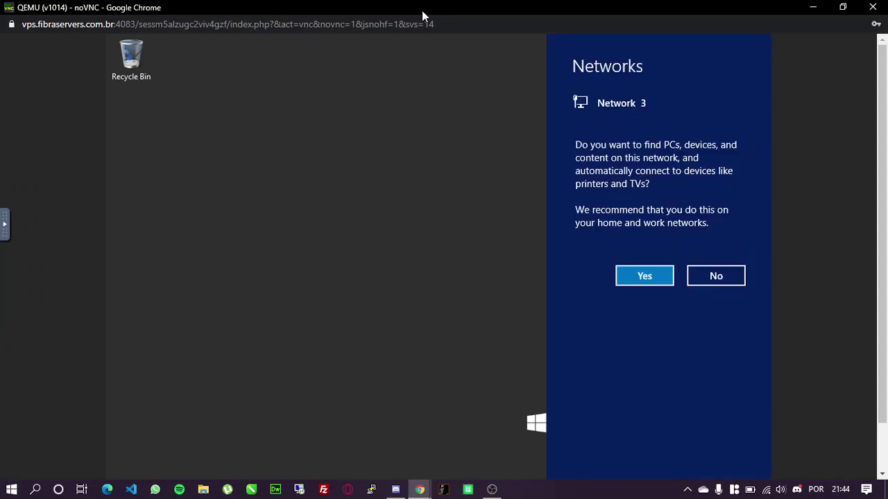
click(646, 278)
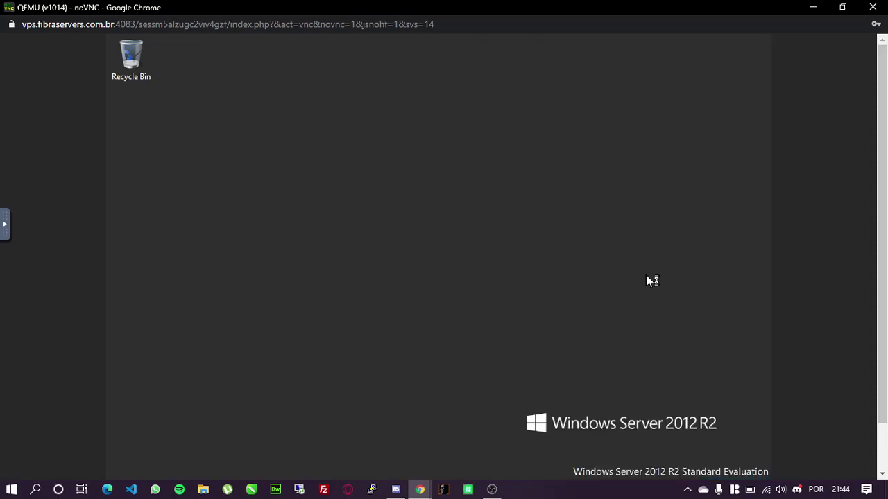
scroll(885, 318, down, 1)
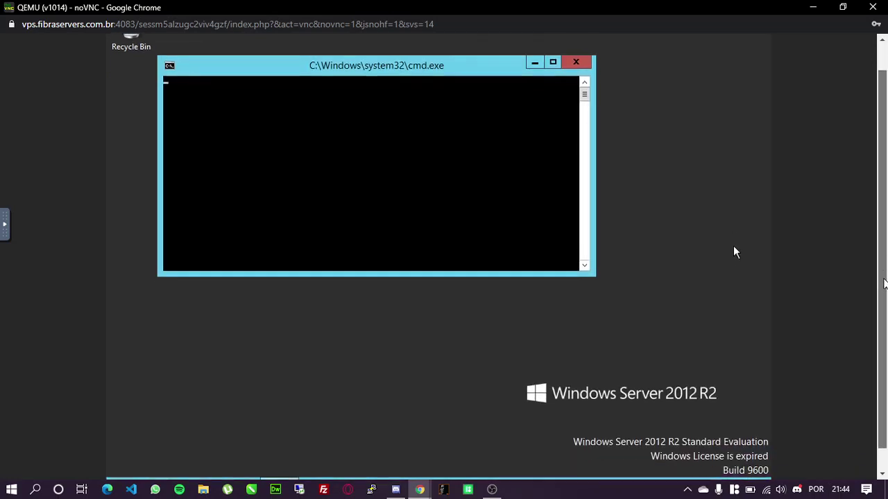
drag(884, 318, 886, 247)
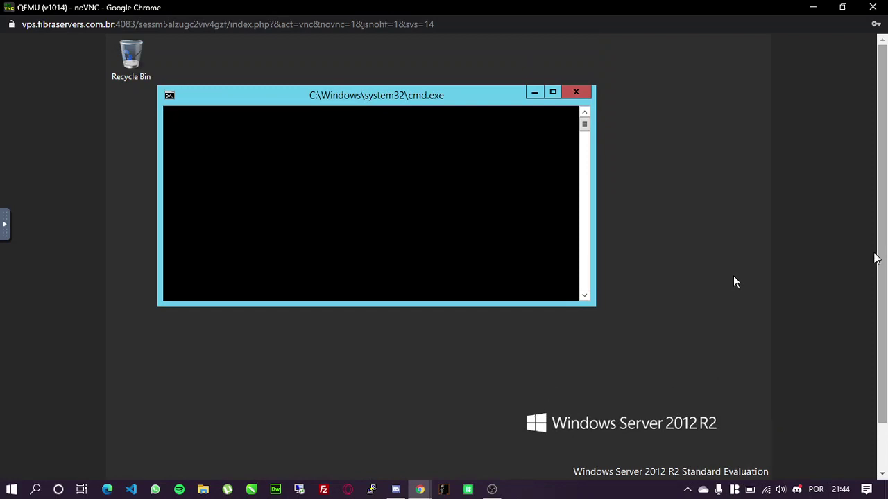
drag(886, 248, 887, 372)
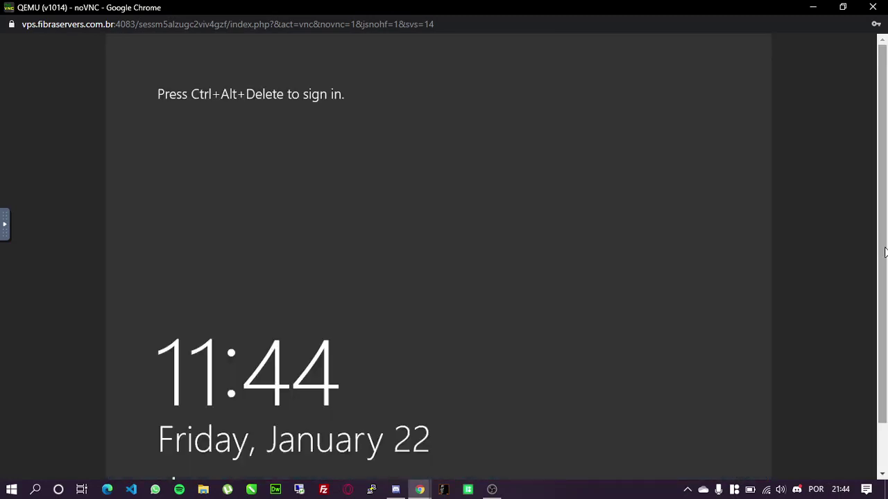
Send Ctrl-Alt-Del via the noVNC sidebar, log in as Administrator, then minimize the console
click(5, 224)
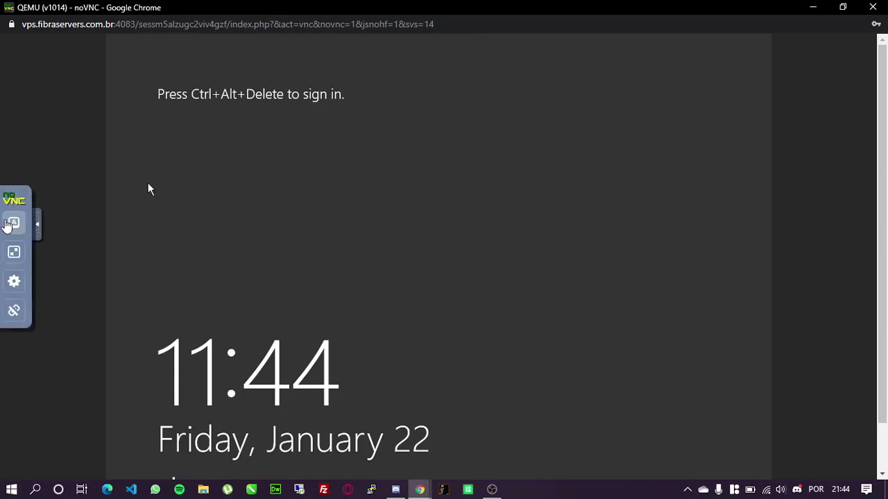
click(14, 224)
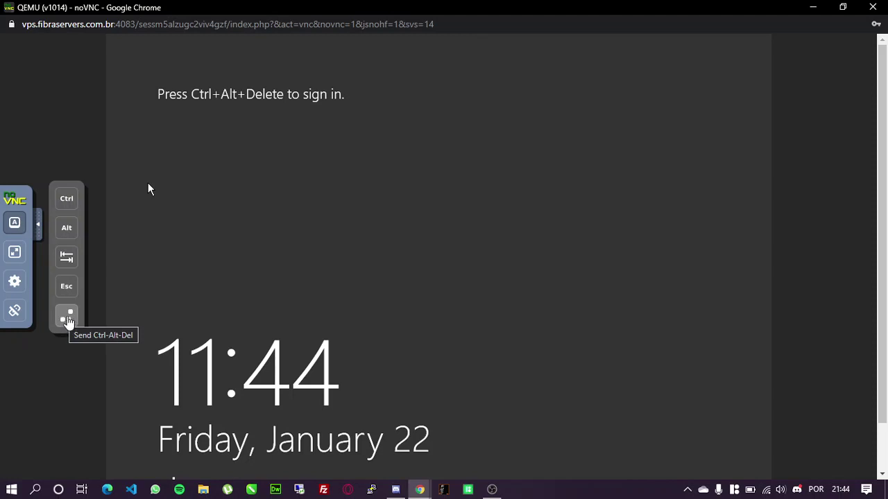
click(67, 320)
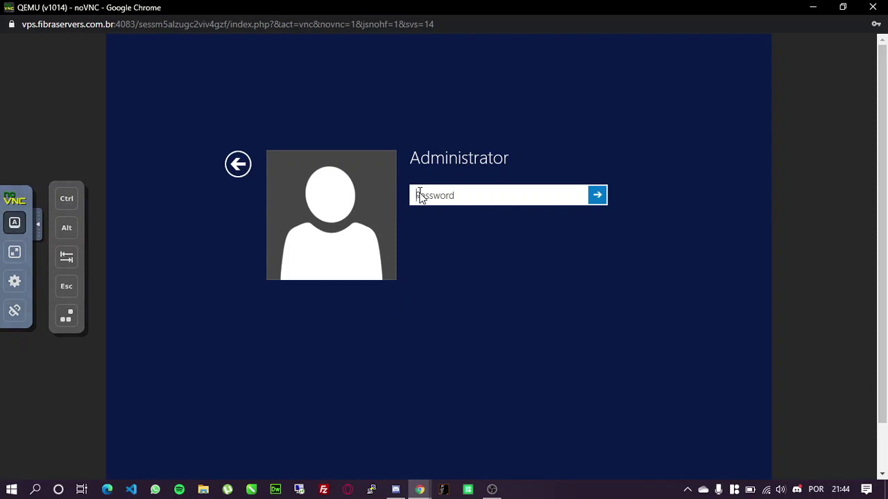
text(••••••••••)
click(580, 197)
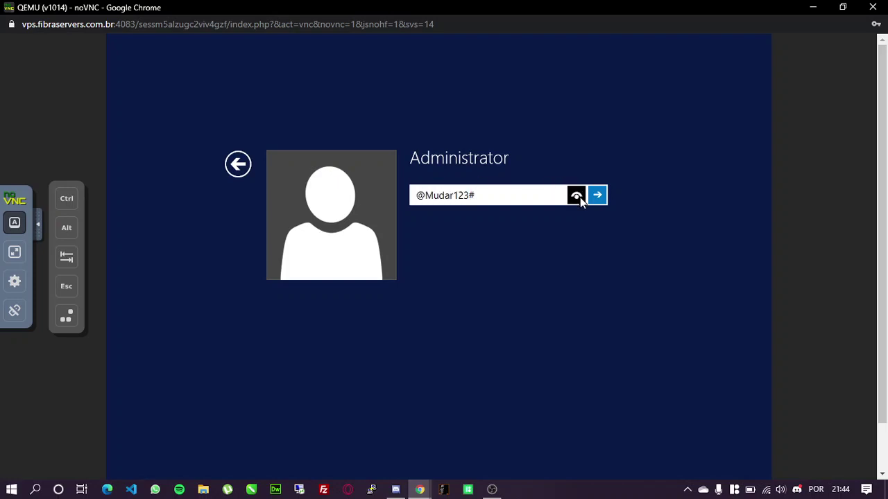
click(597, 195)
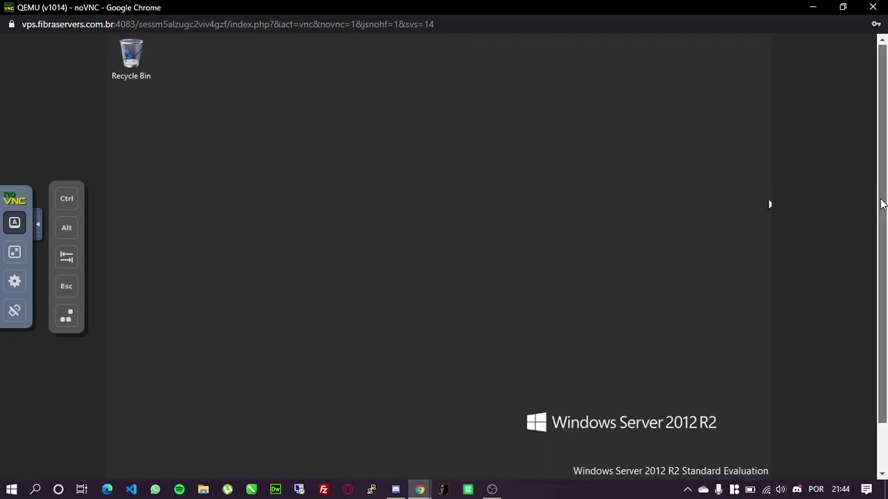
scroll(880, 204, down, 2)
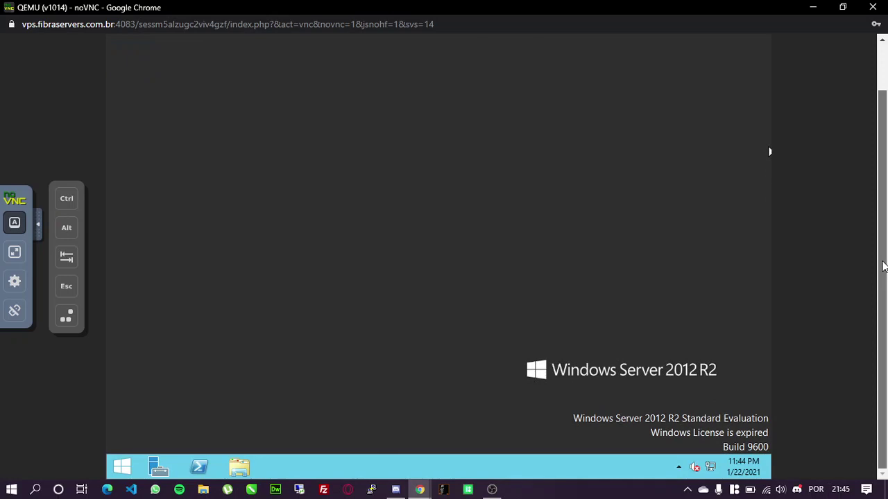
scroll(885, 222, up, 2)
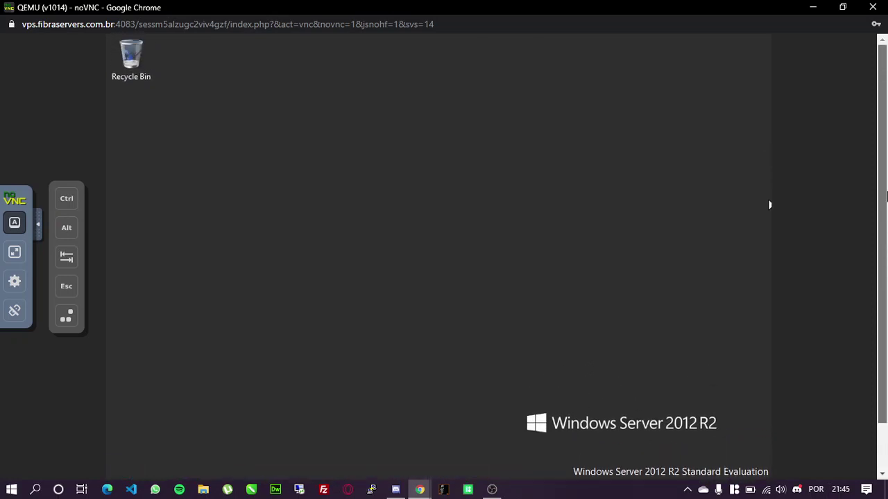
click(813, 8)
Close the VNC details and copy IP 135.148.13.137, then briefly open and close Remote Desktop and Start
click(693, 245)
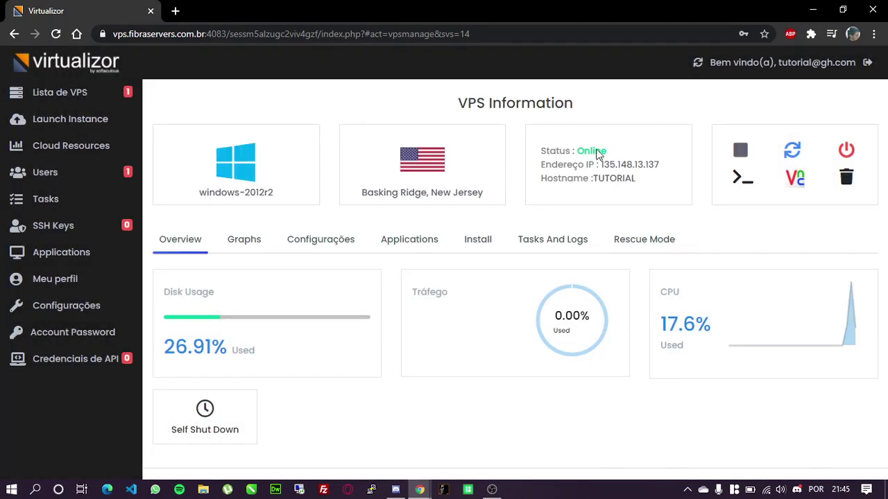
drag(601, 164, 661, 165)
key(ctrl+c)
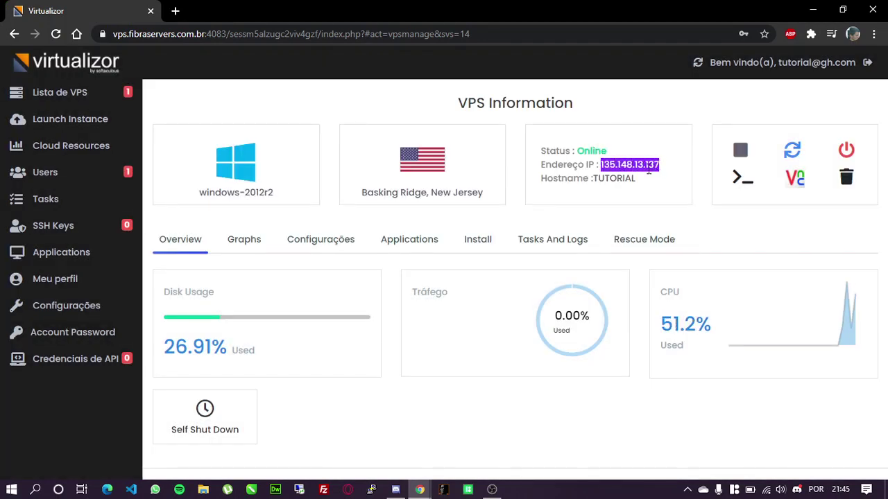
click(302, 491)
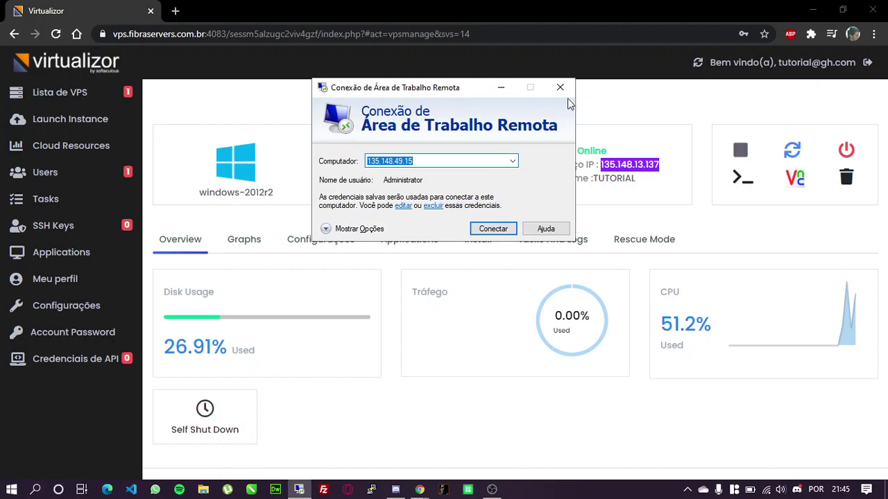
click(559, 87)
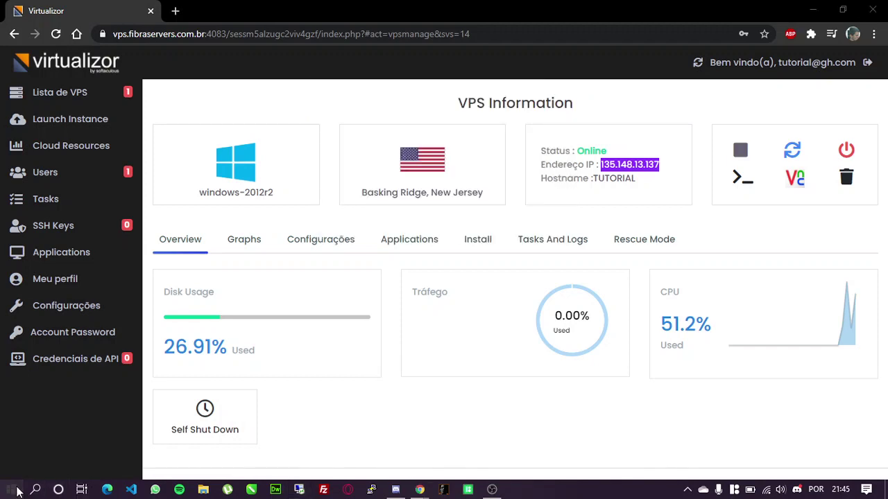
click(14, 490)
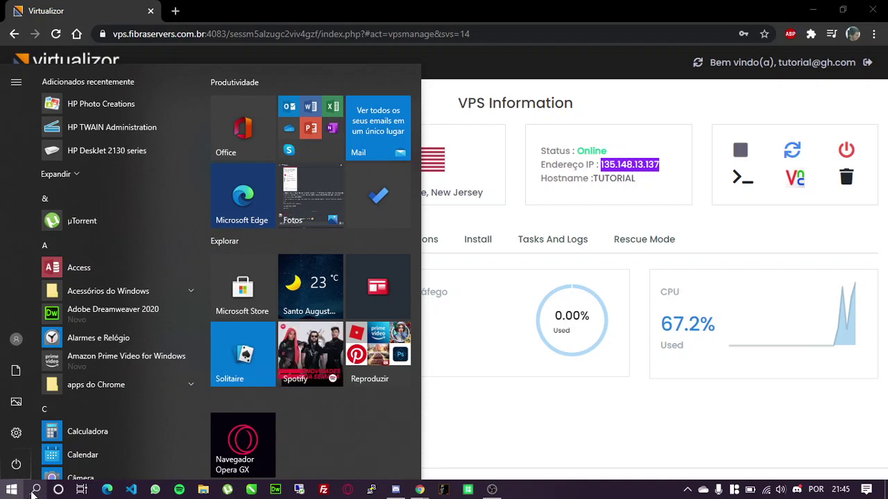
click(11, 490)
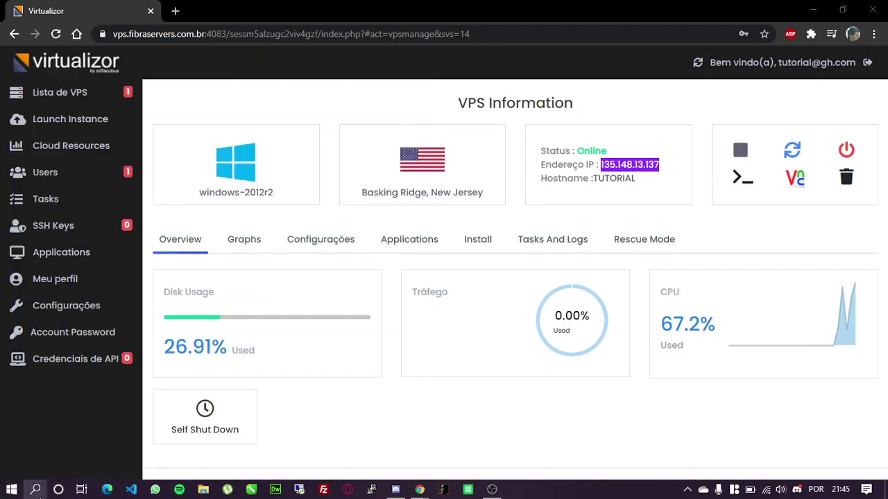
Open Remote Desktop Connection, replace the computer address with 135.148.13.137, and connect
click(36, 490)
text(area)
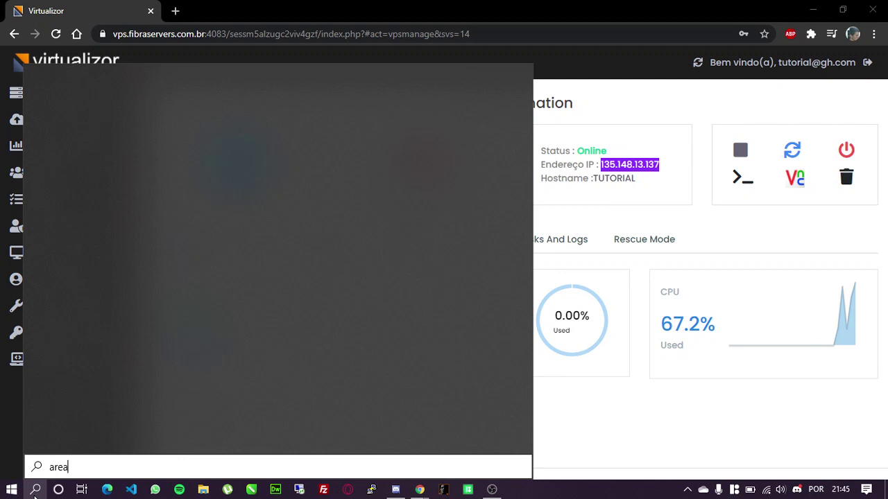
text( de tr)
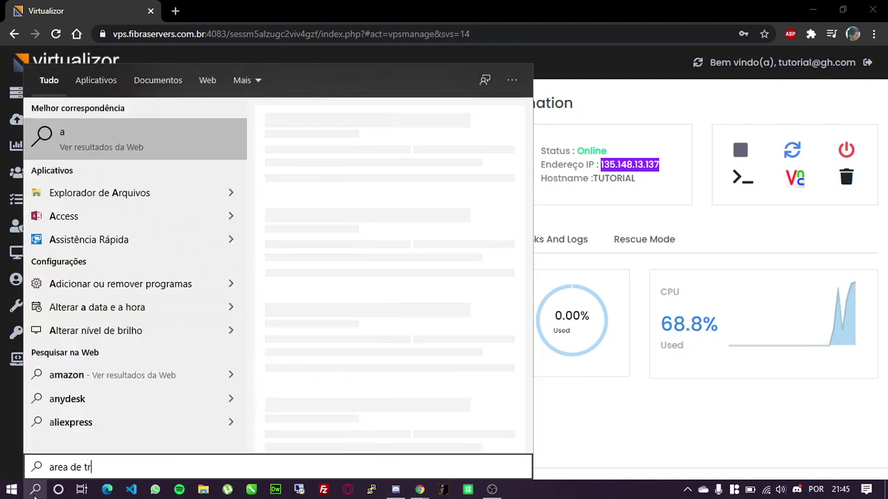
text(a)
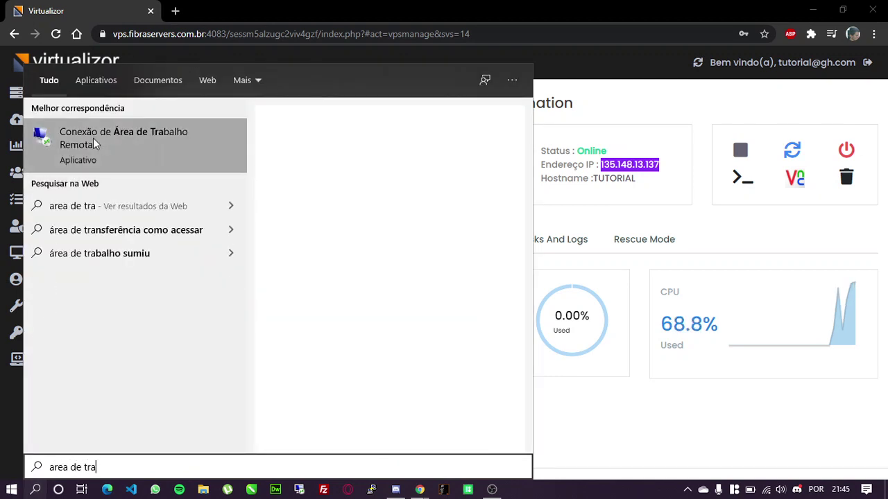
click(97, 140)
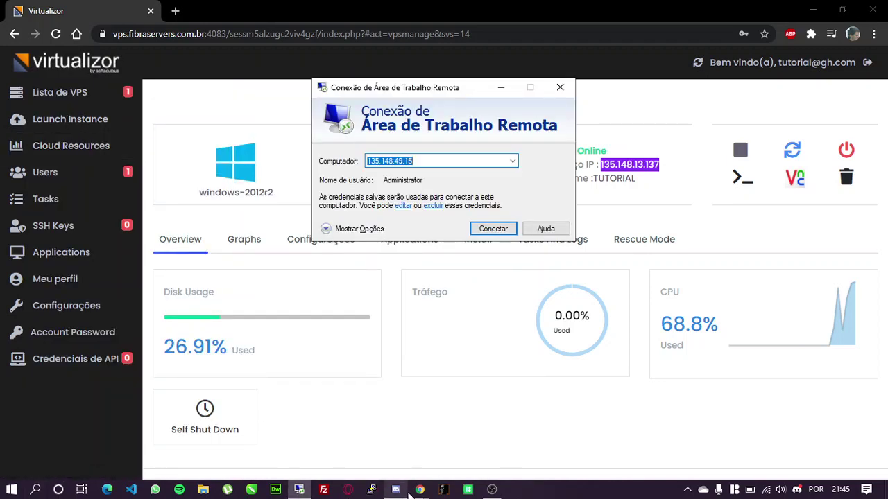
drag(462, 159, 326, 158)
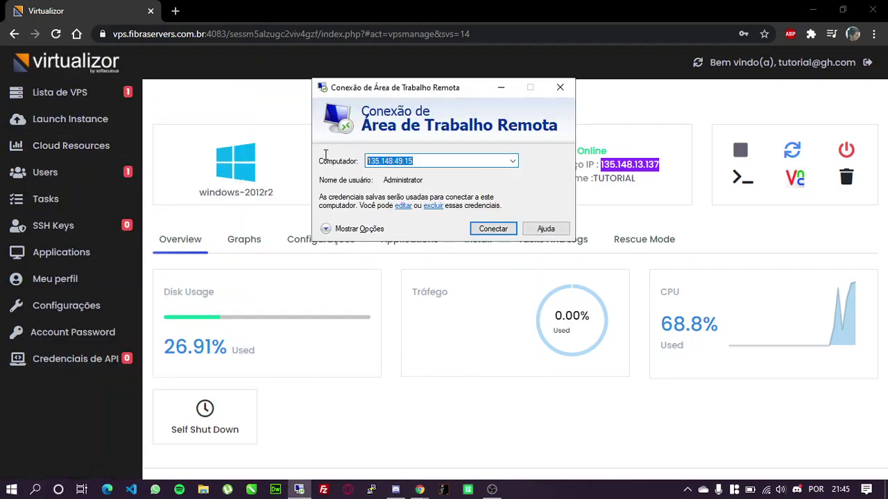
key(BackSpace)
key(ctrl+v)
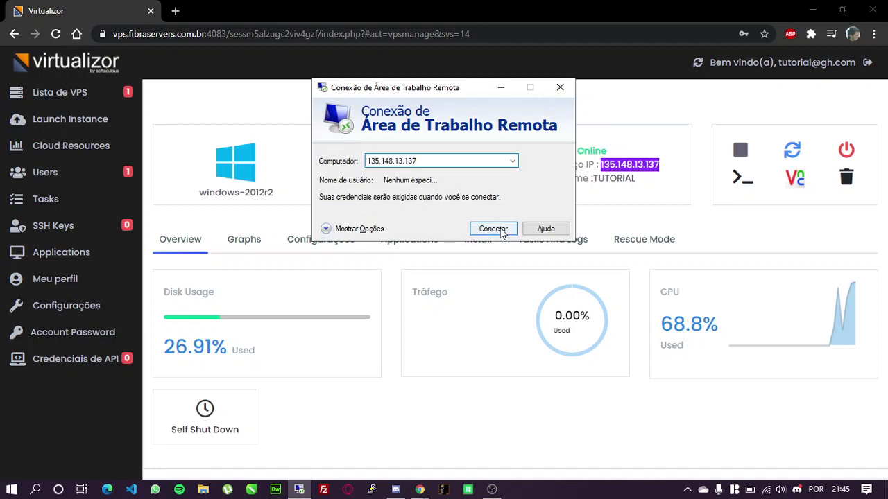
click(499, 230)
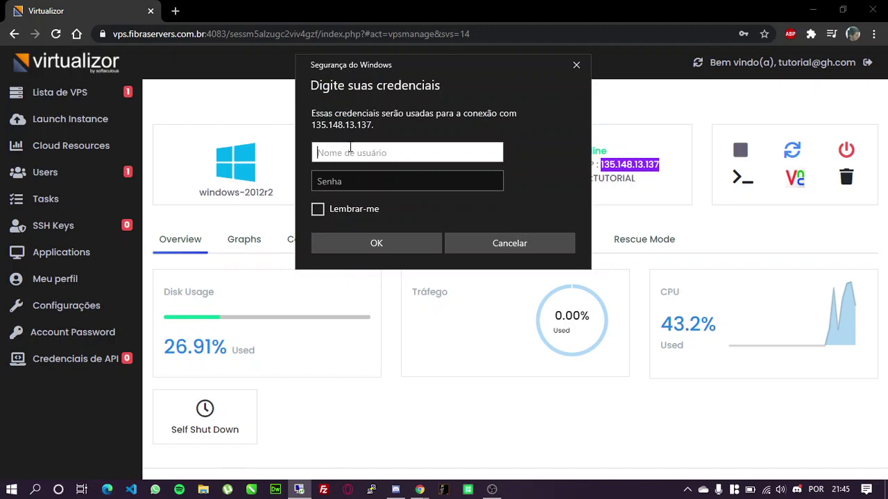
Log in as Administrator with the account password and accept the certificate, never asking again
text(Ad)
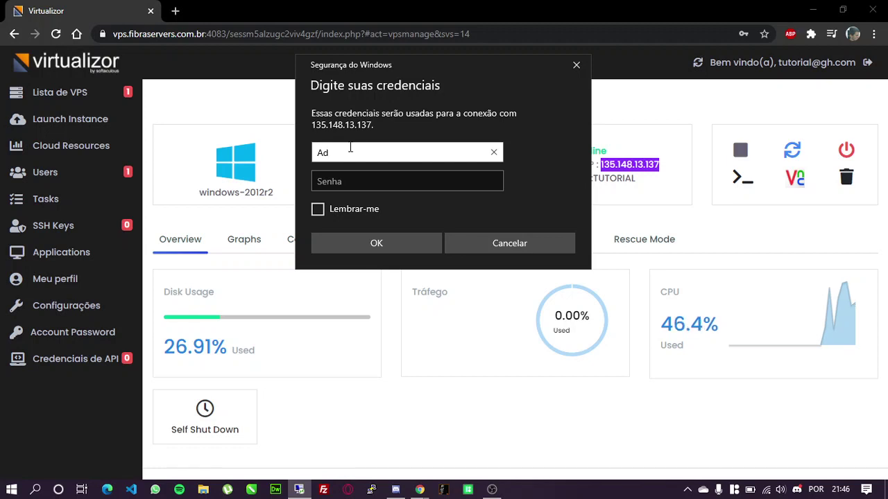
text(ministrator)
key(Tab)
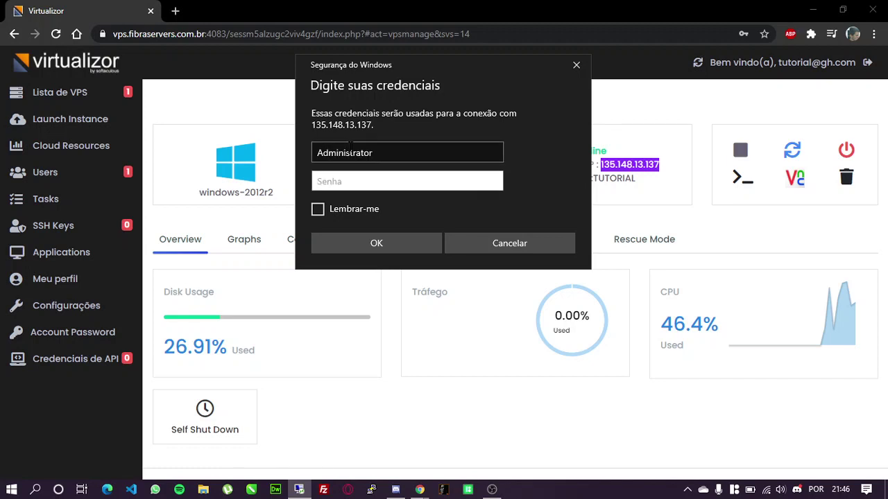
text(••••••••••)
click(386, 244)
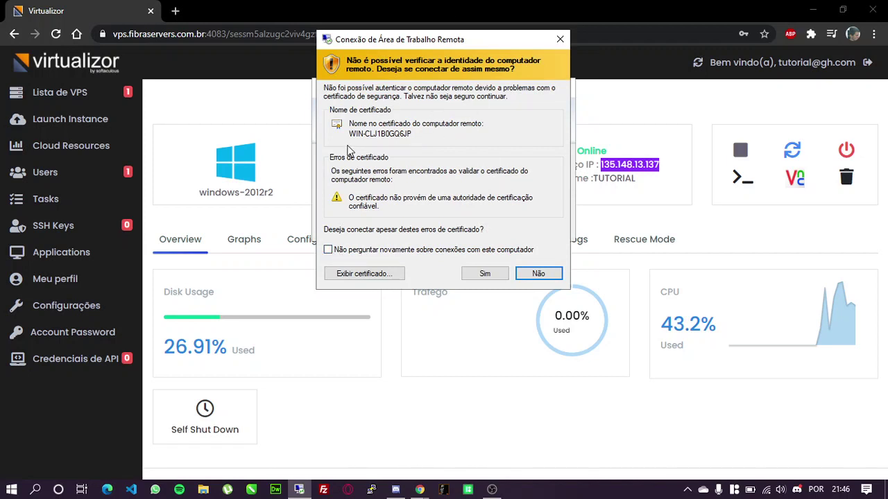
click(328, 250)
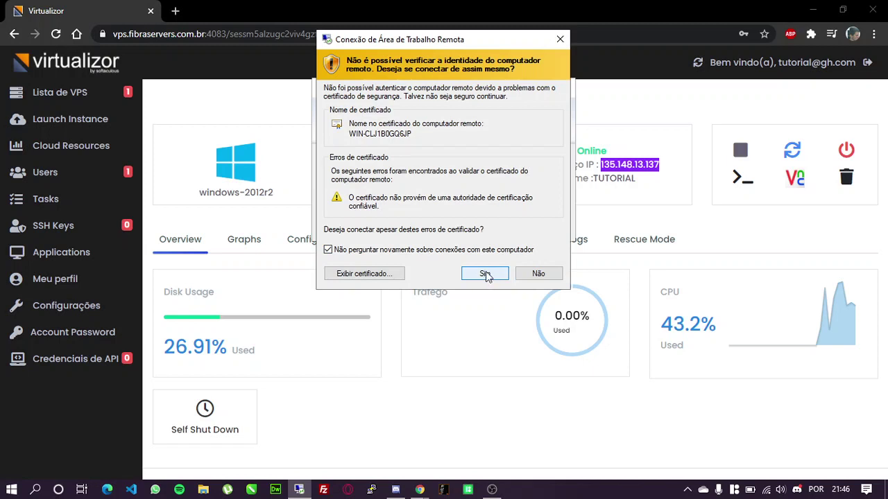
click(485, 274)
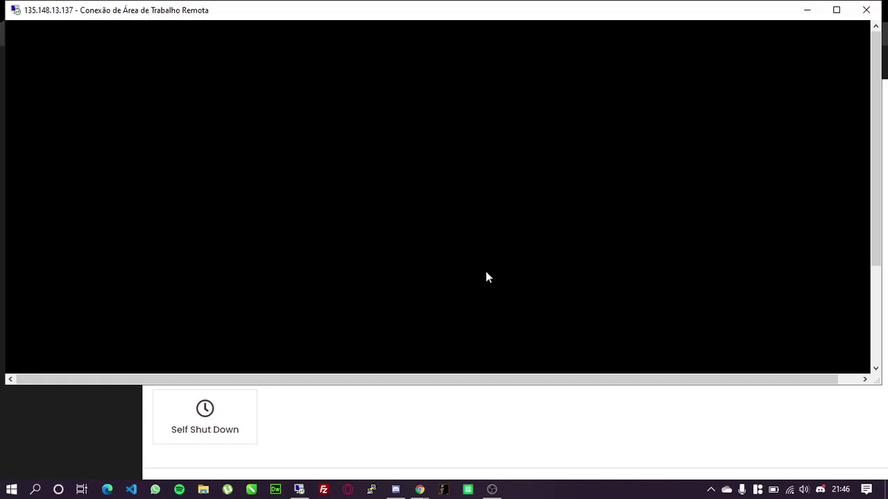
Make the remote session full screen, close Server Manager, minimize the session, and bring OBS Studio forward
click(836, 11)
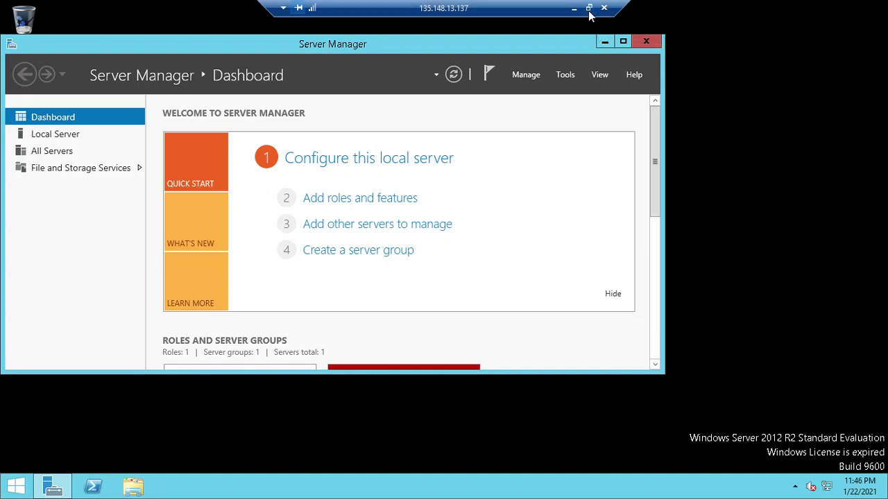
click(646, 43)
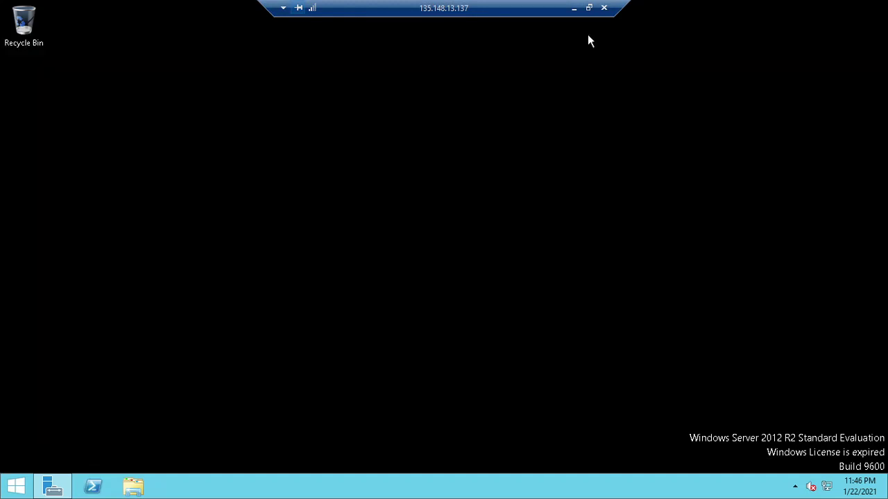
click(574, 9)
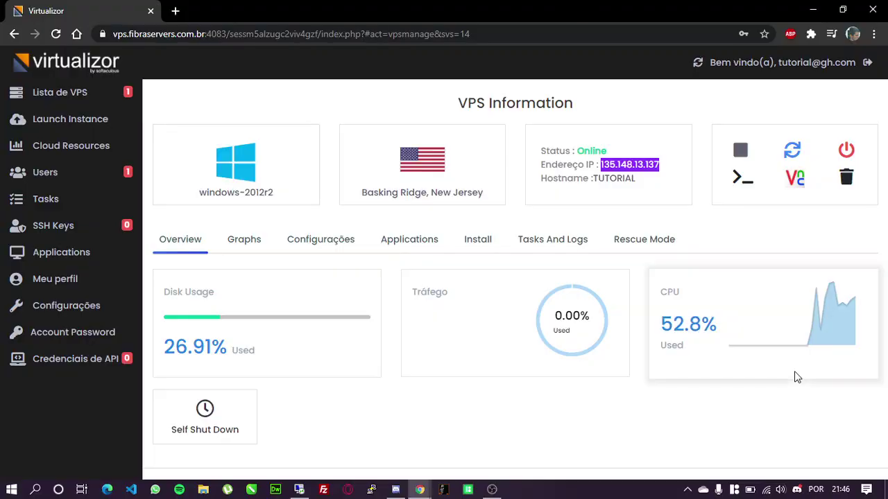
click(492, 490)
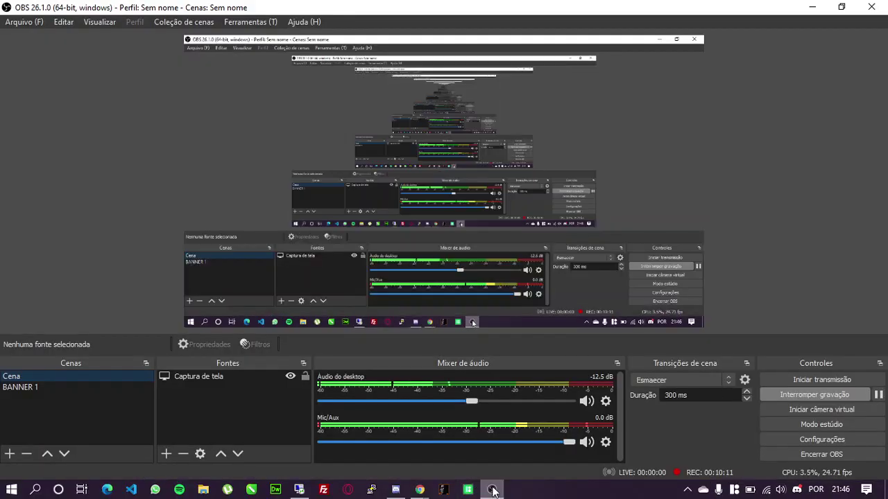
click(21, 387)
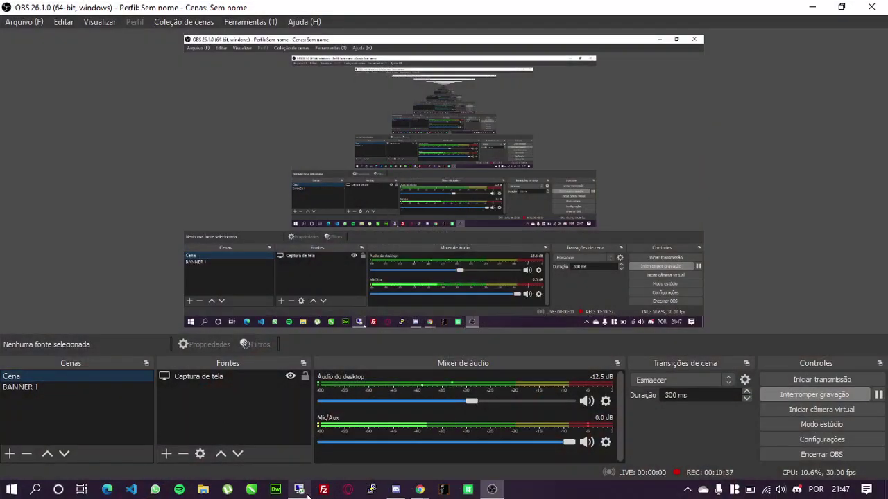
Open Command Prompt on the remote server, paste and run slmgr.vbs /rearm, and dismiss the success message
mouse_move(308, 494)
click(306, 433)
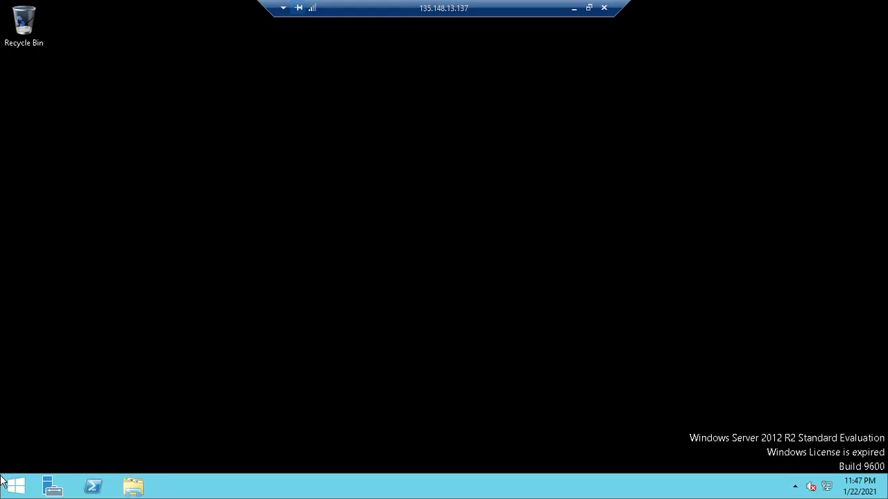
click(16, 488)
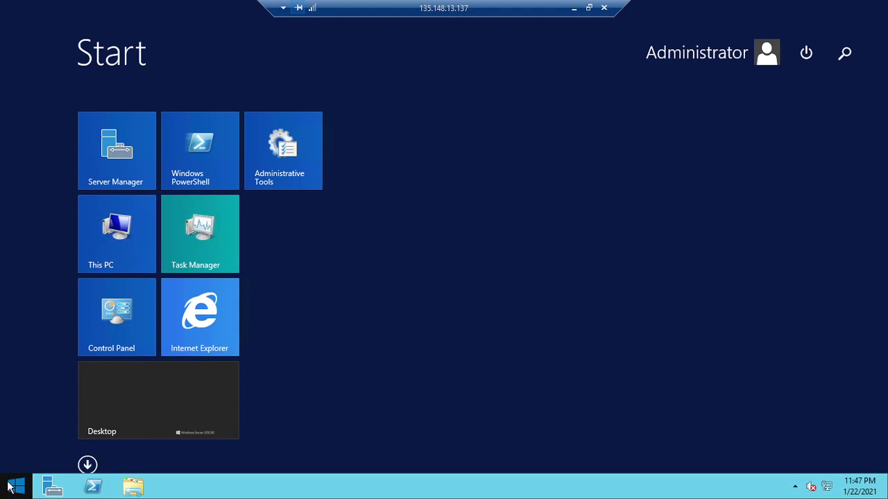
text(cmd)
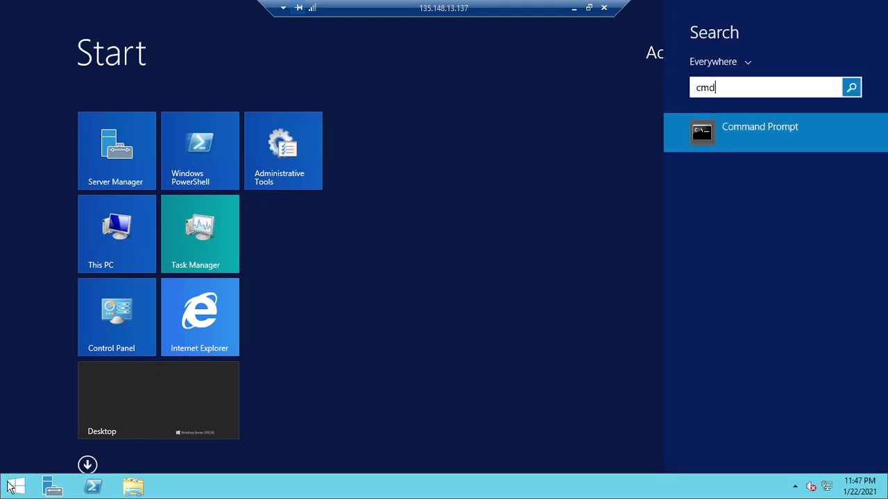
key(Return)
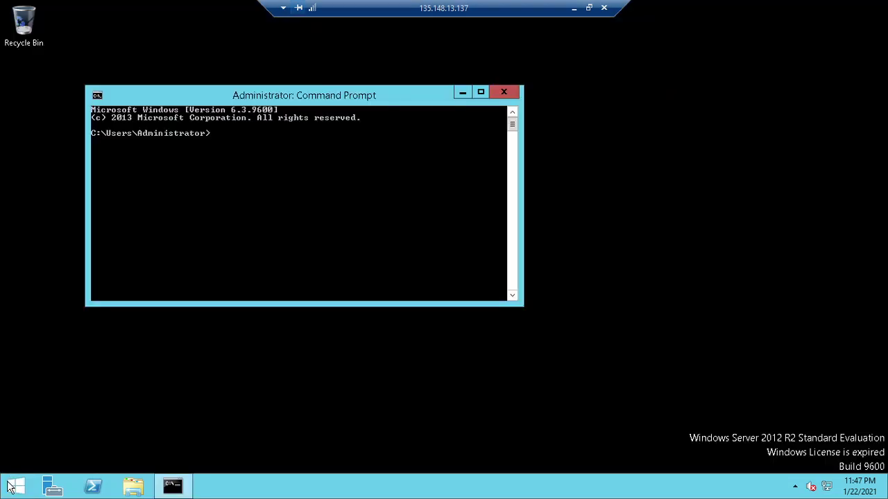
right_click(250, 154)
click(286, 190)
key(Return)
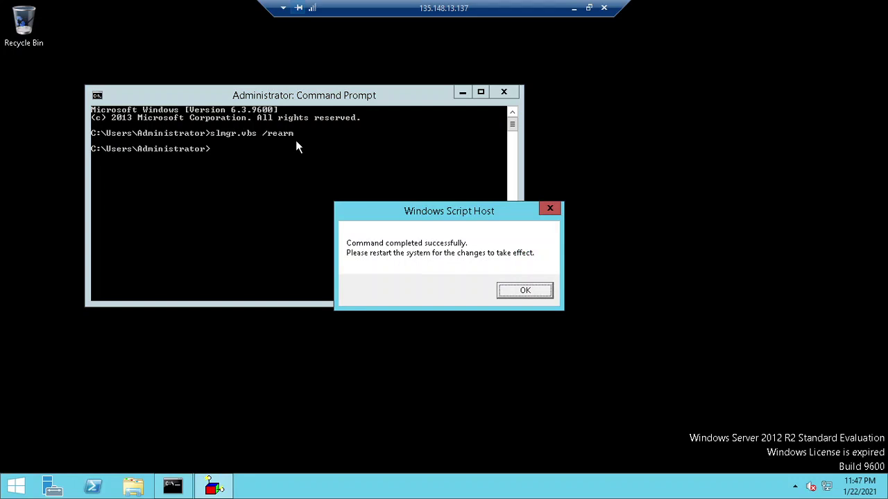
click(534, 292)
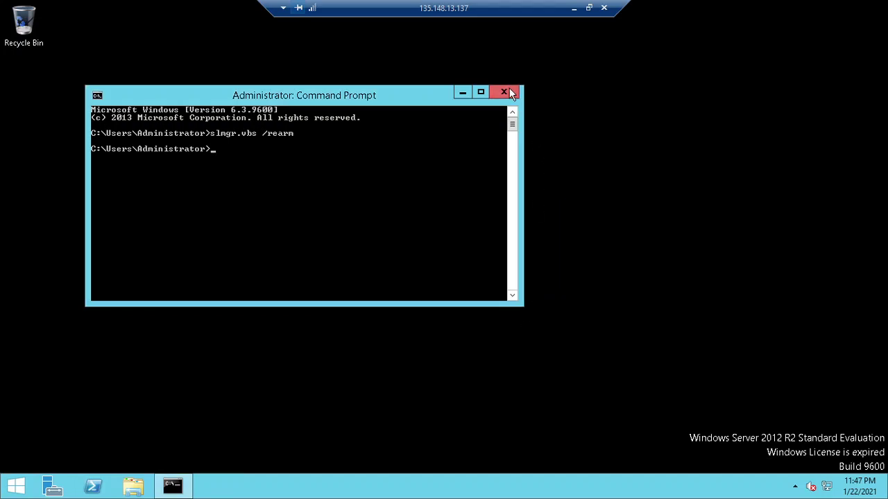
Run slmgr.vbs /rearm a second time and dismiss the 0xC004D302 error
right_click(311, 161)
click(342, 198)
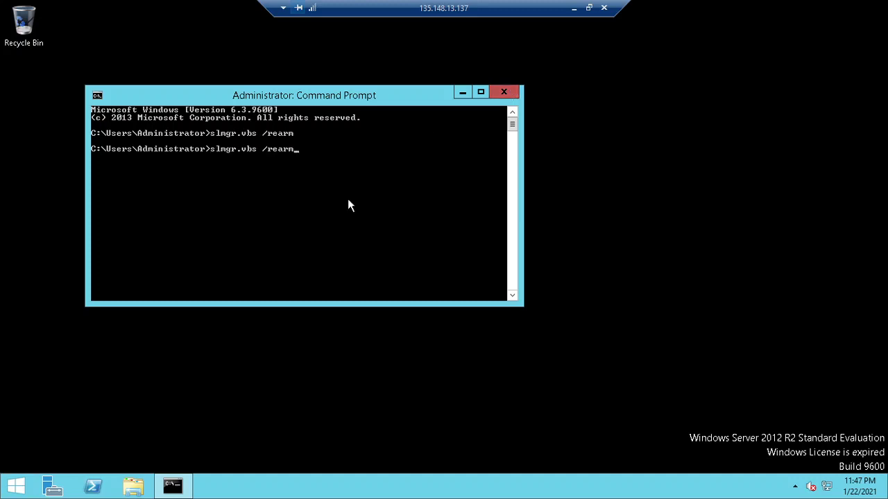
key(Return)
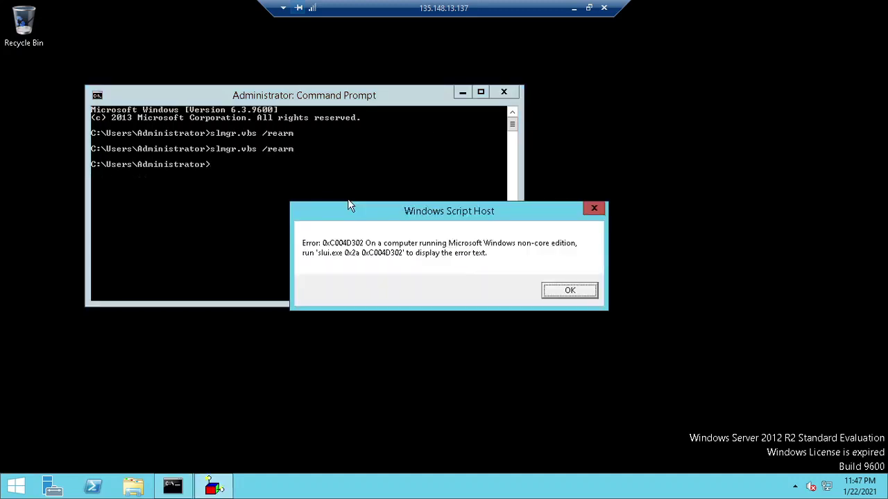
click(567, 292)
Close Command Prompt and restart the remote server from Start's power menu, keeping the default reason
click(504, 95)
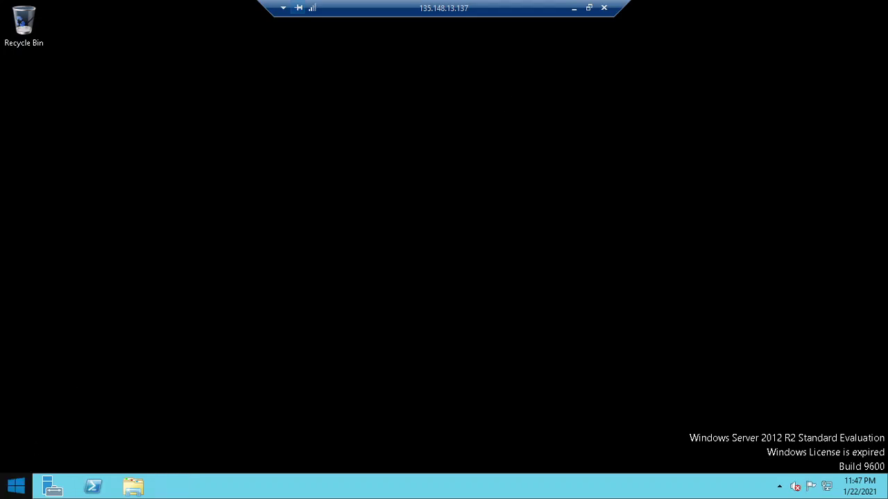
click(15, 486)
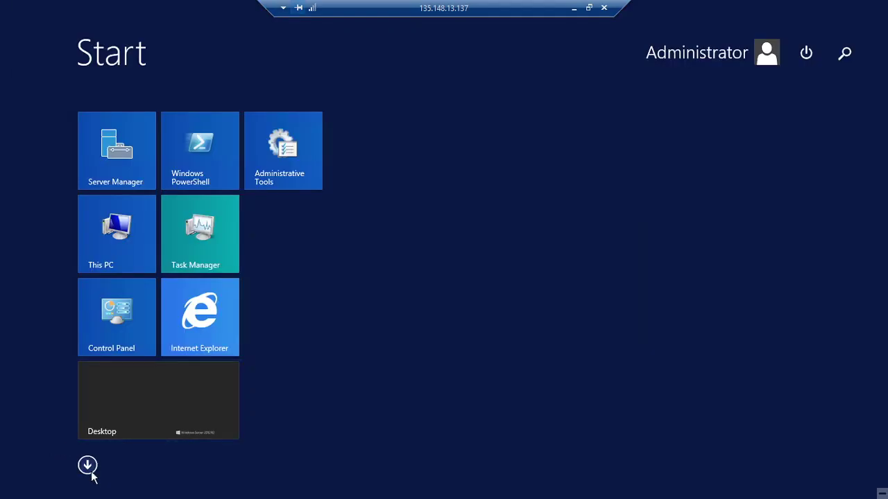
click(816, 61)
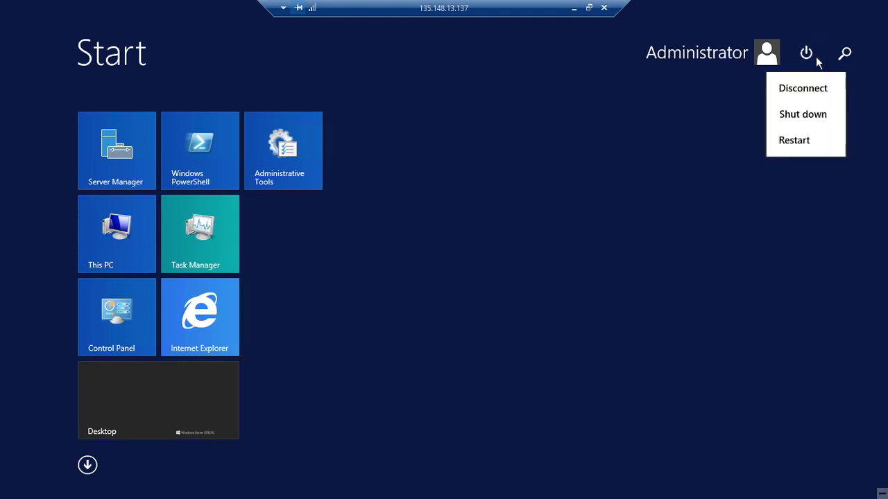
click(799, 147)
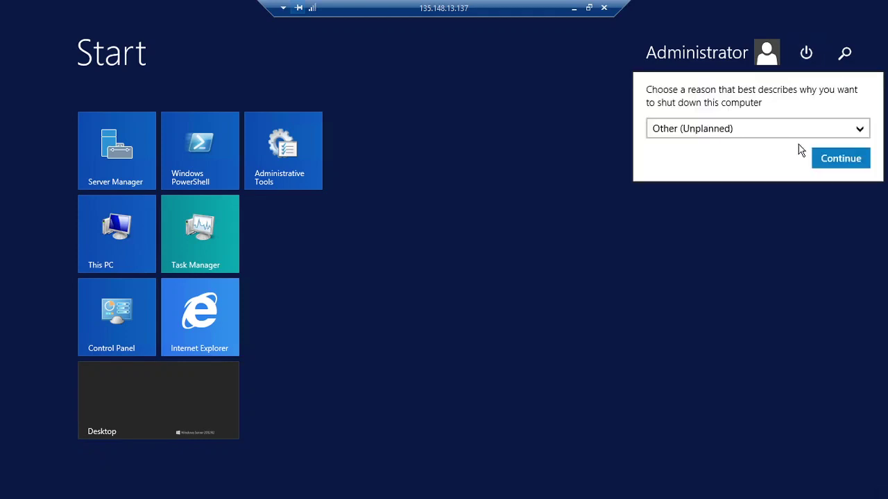
click(843, 157)
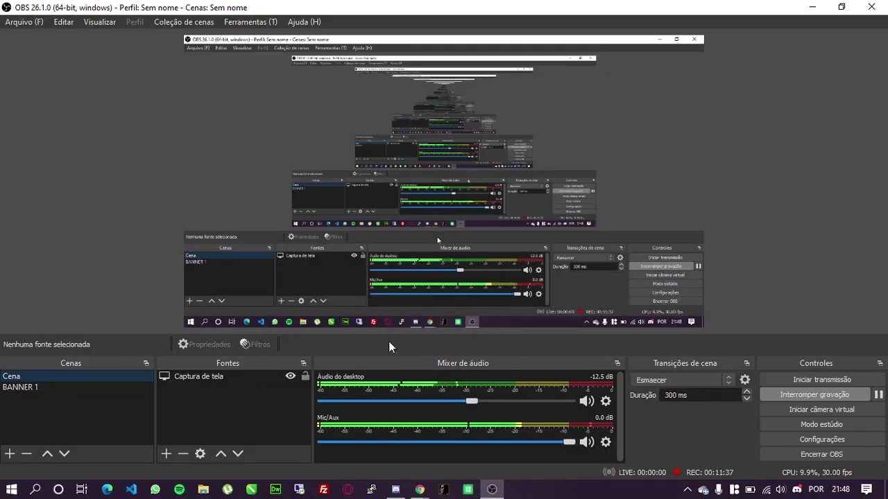
Switch OBS to the BANNER 1 scene, then connect to and close the blank noVNC console
click(28, 387)
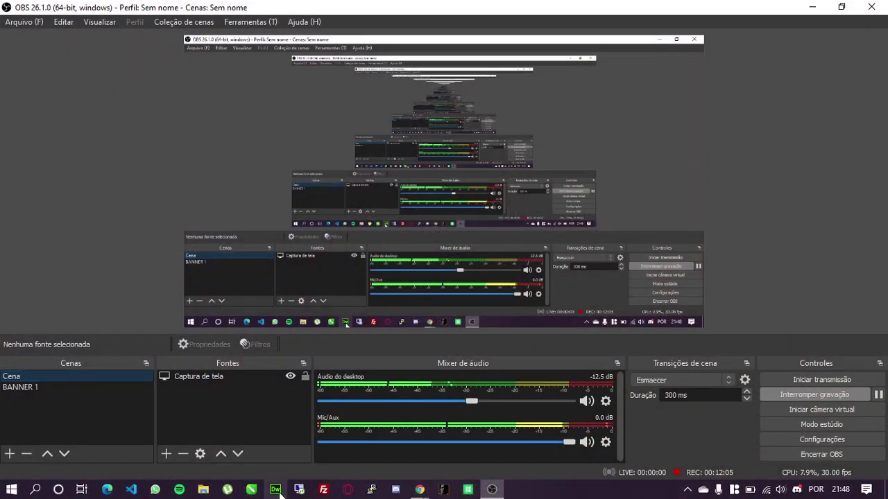
mouse_move(425, 494)
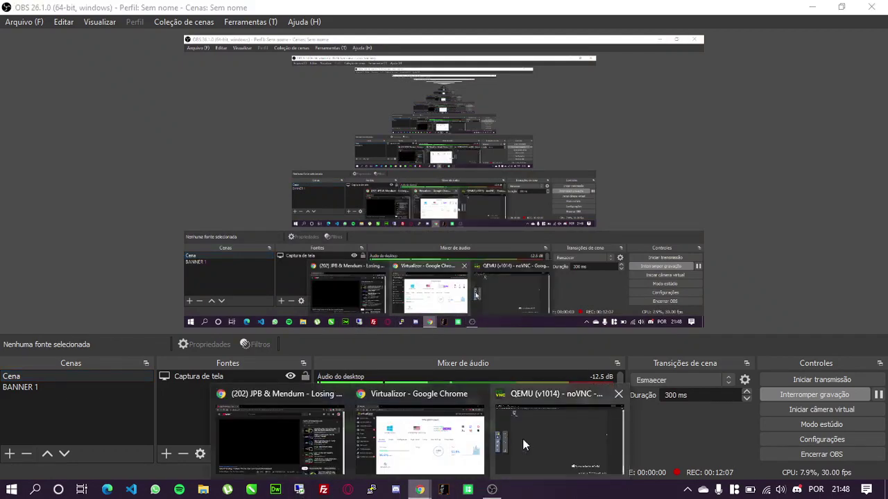
click(552, 439)
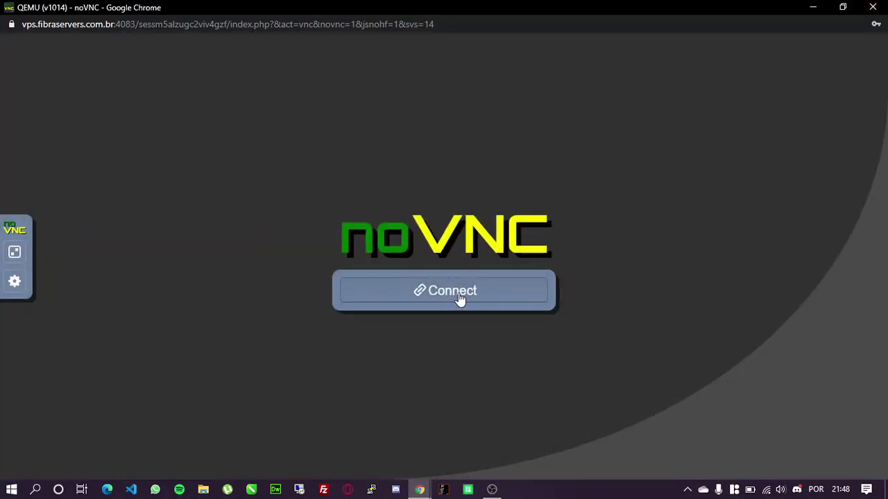
click(459, 298)
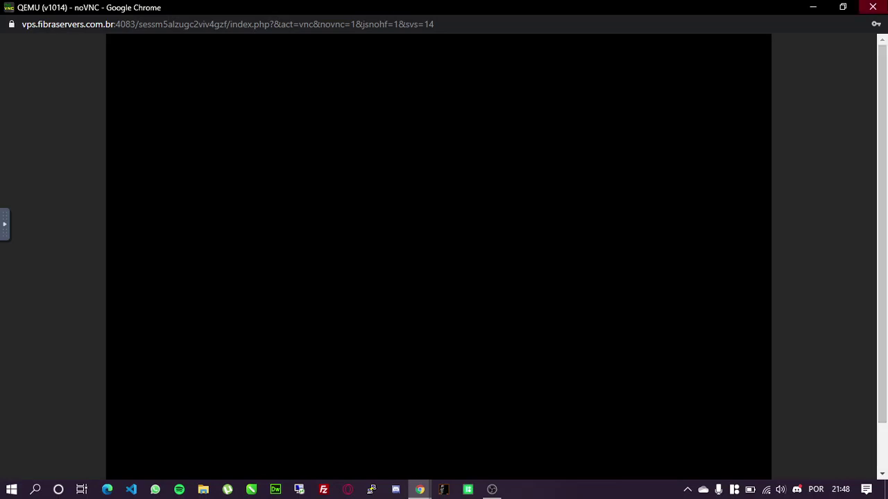
click(884, 8)
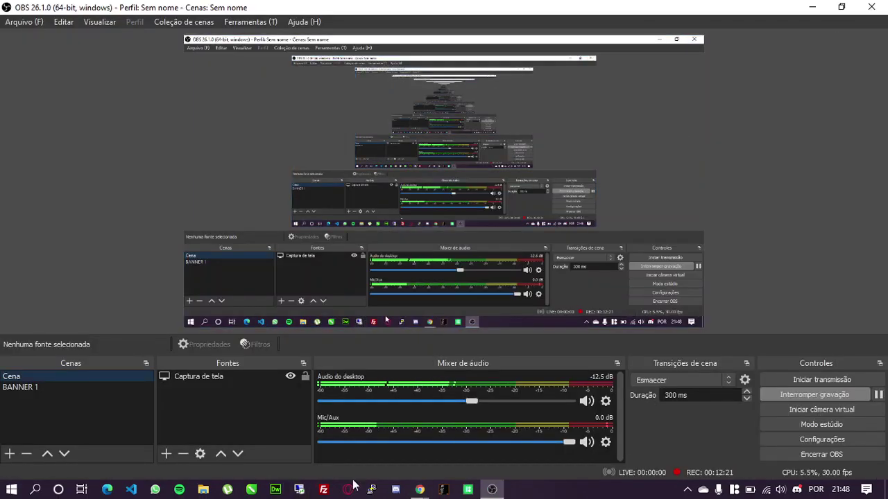
Open and close the VPS's HTML5 VNC console, then reconnect Remote Desktop to 135.148.13.137
mouse_move(420, 490)
click(506, 426)
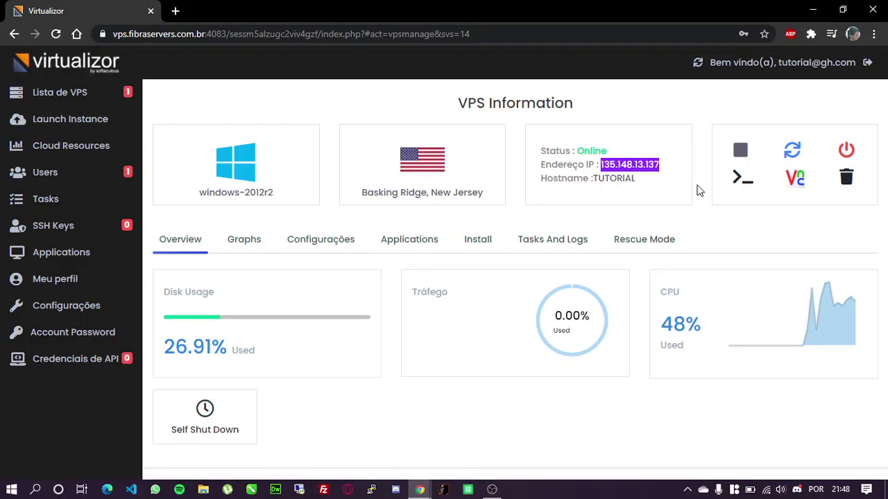
click(799, 182)
click(261, 172)
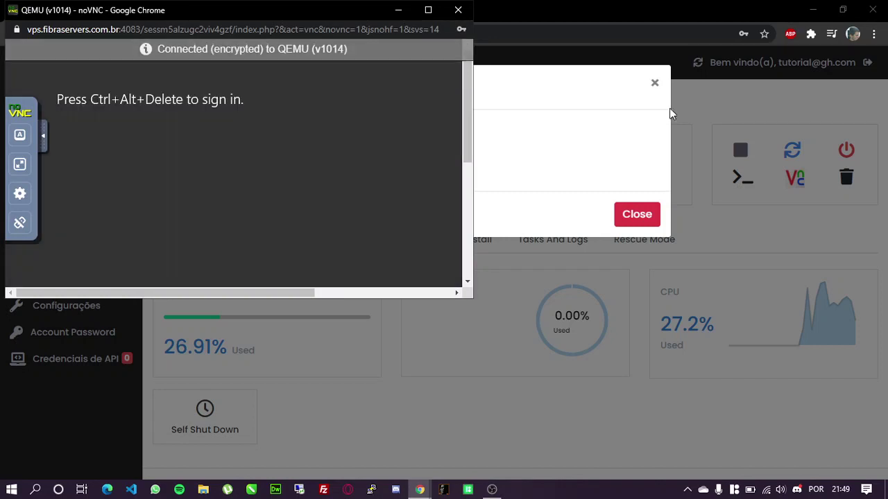
click(457, 10)
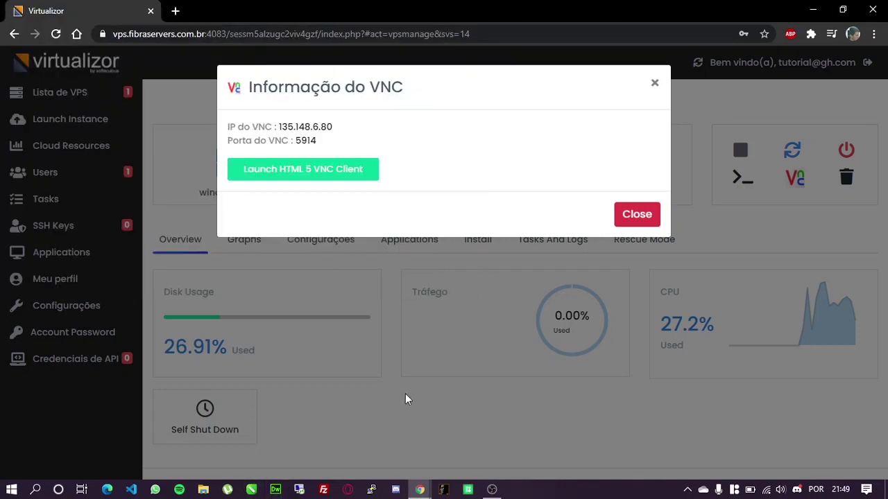
click(405, 393)
click(299, 489)
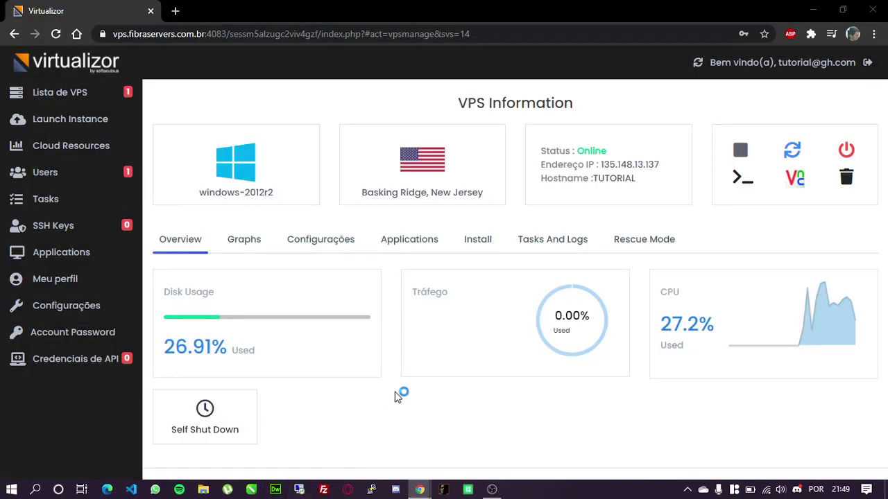
key(Return)
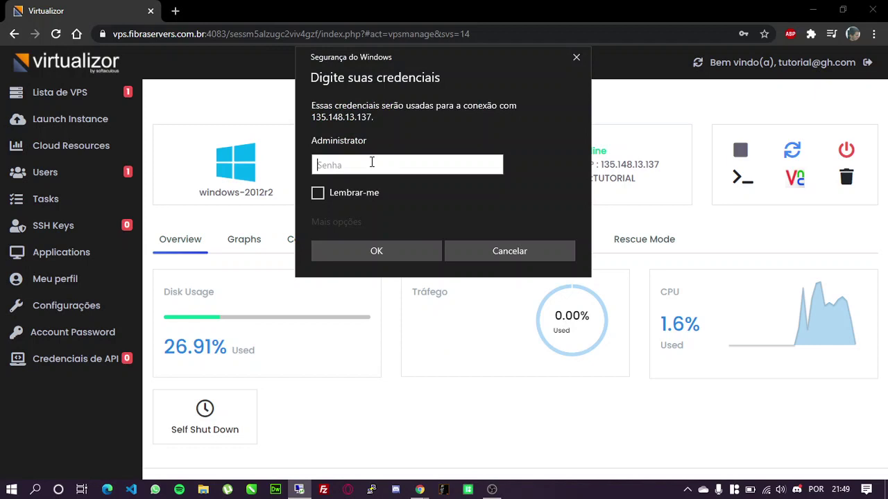
Sign in with the Administrator password, dismiss the context menu, and open the remote Start screen
text(••••••••••)
key(Return)
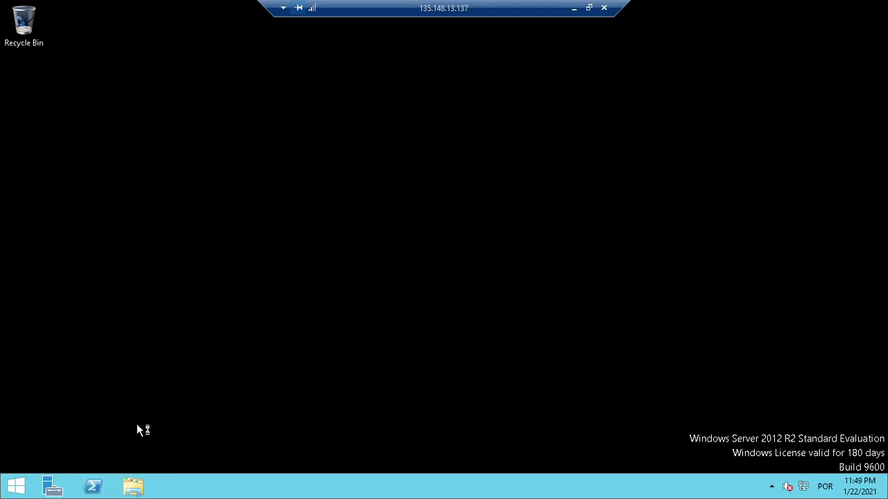
click(117, 243)
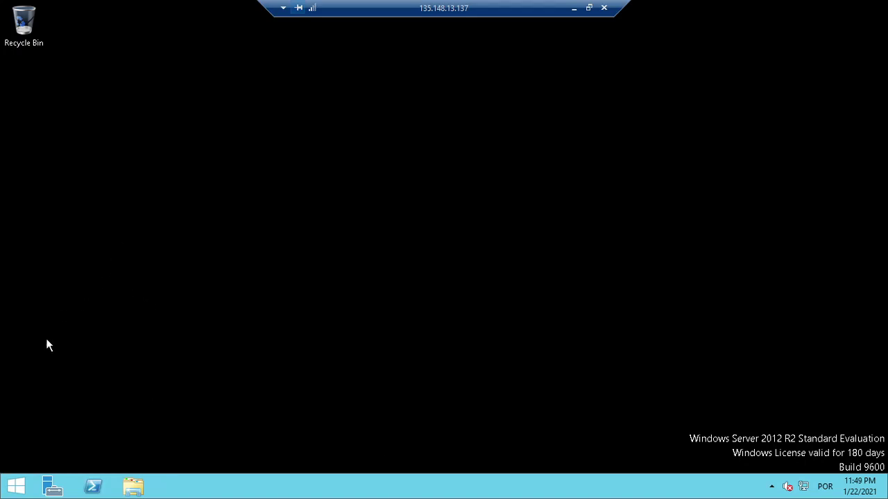
click(13, 488)
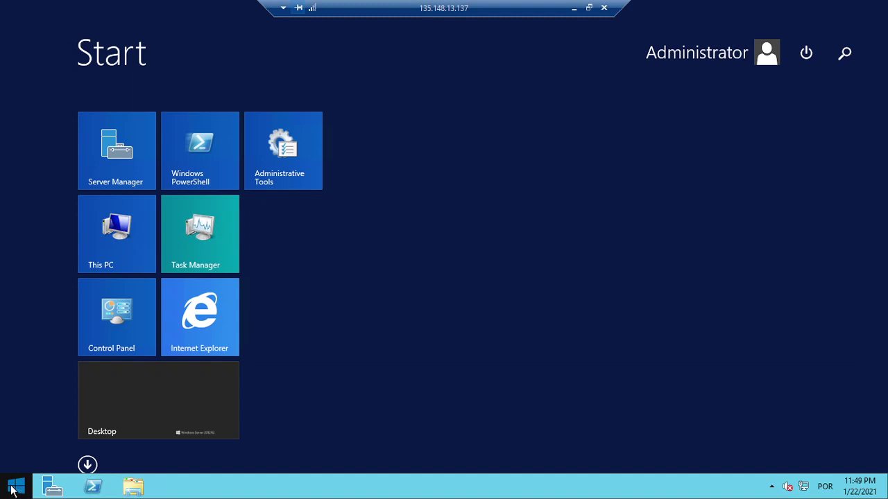
Open Windows Firewall with Advanced Security properties via 'firew' and set the Domain Profile to Off
text(firewall with Advanced Security)
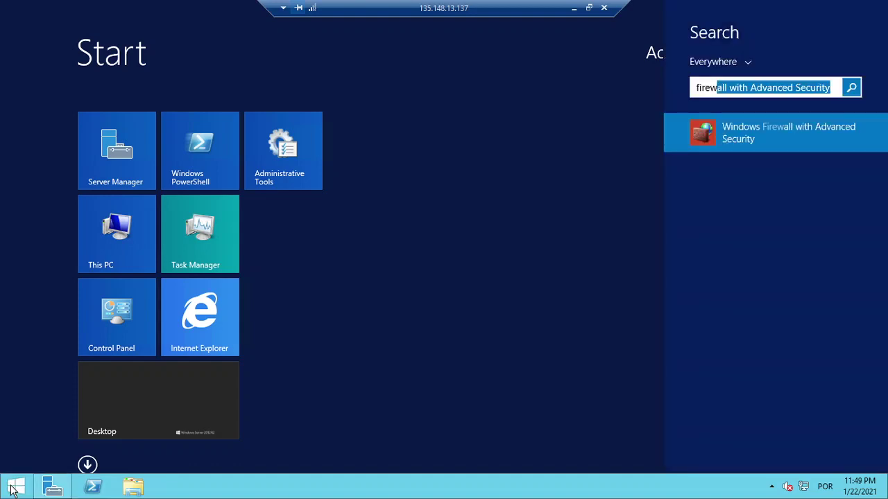
click(12, 489)
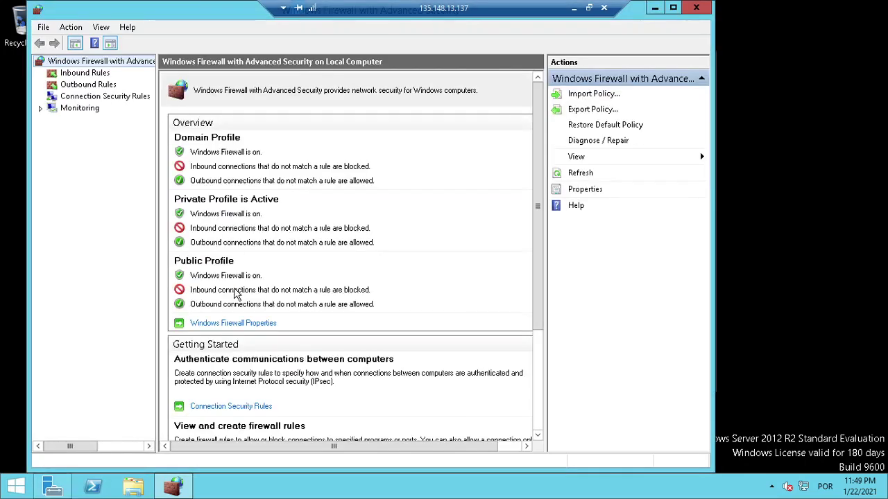
click(223, 324)
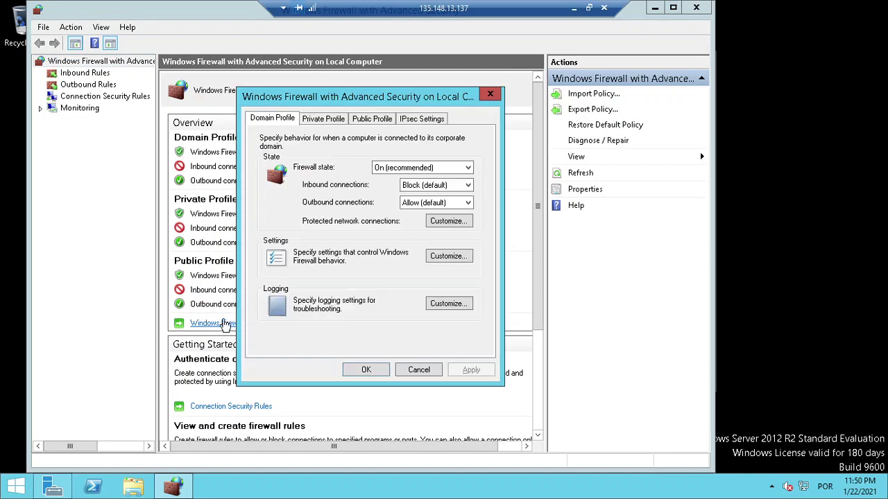
click(390, 169)
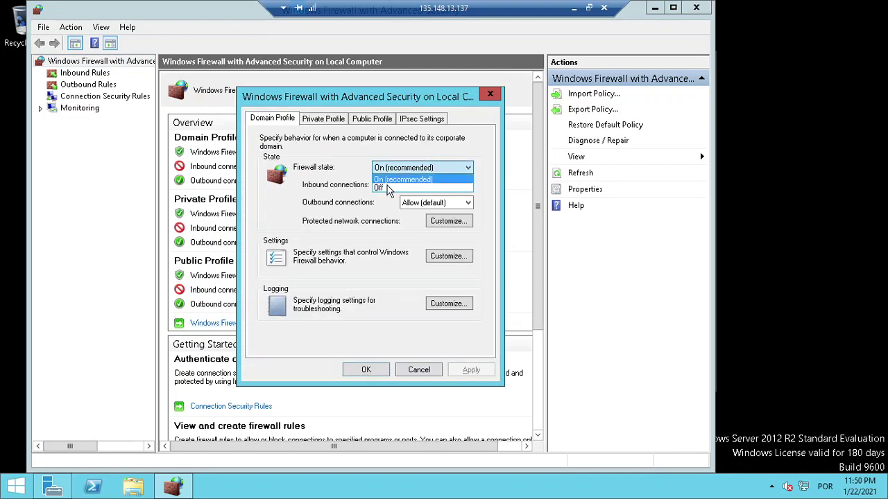
click(387, 188)
Set the Private and Public profiles' firewall state to Off, apply, and close the console
click(326, 119)
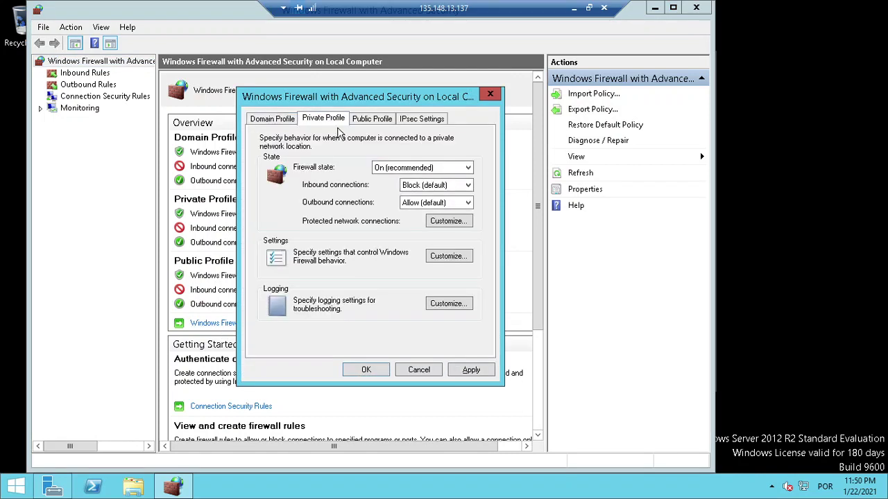
click(380, 170)
click(388, 188)
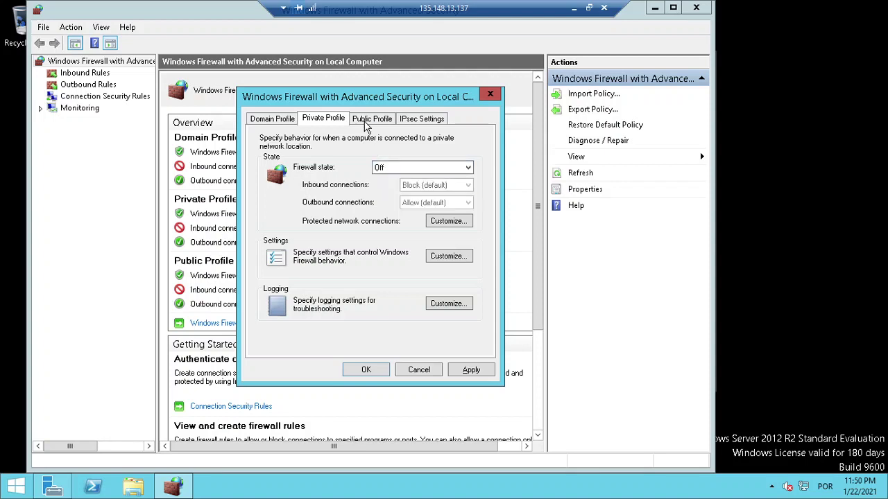
click(365, 121)
click(396, 169)
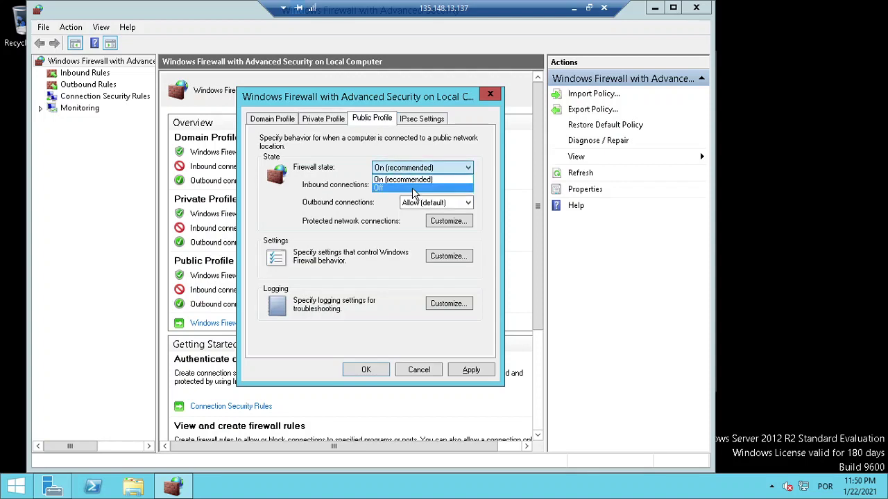
click(414, 189)
click(470, 370)
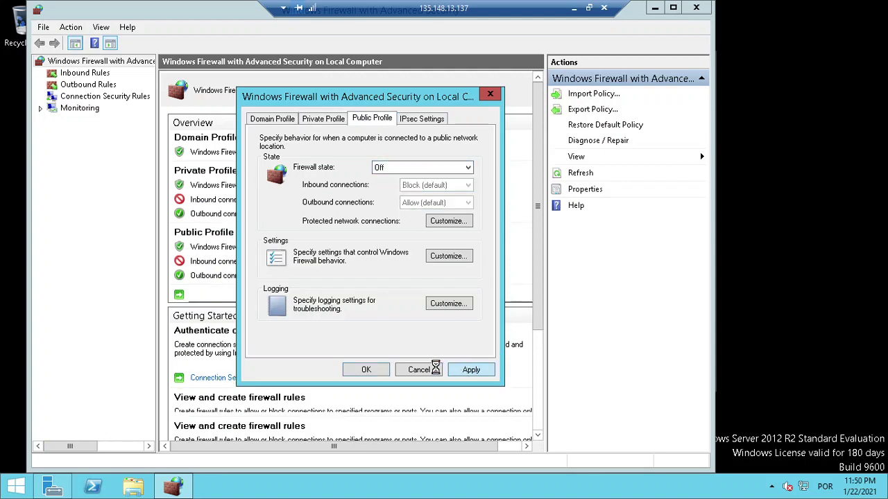
click(365, 370)
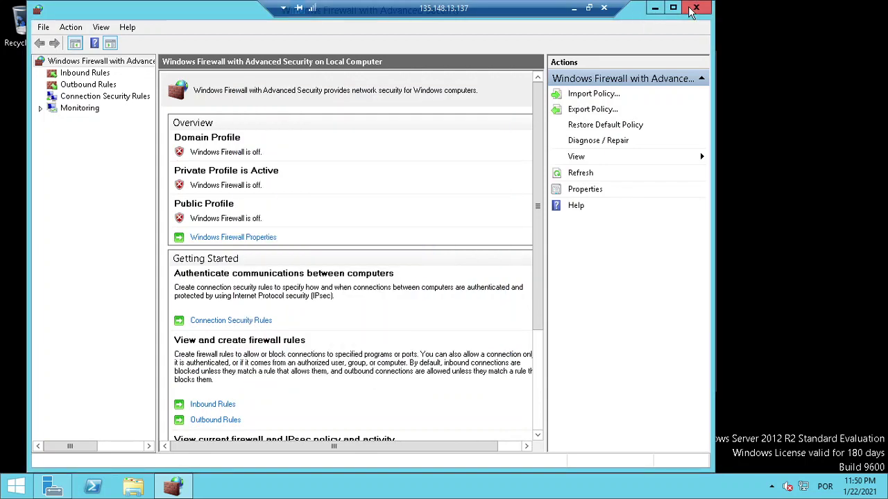
click(692, 9)
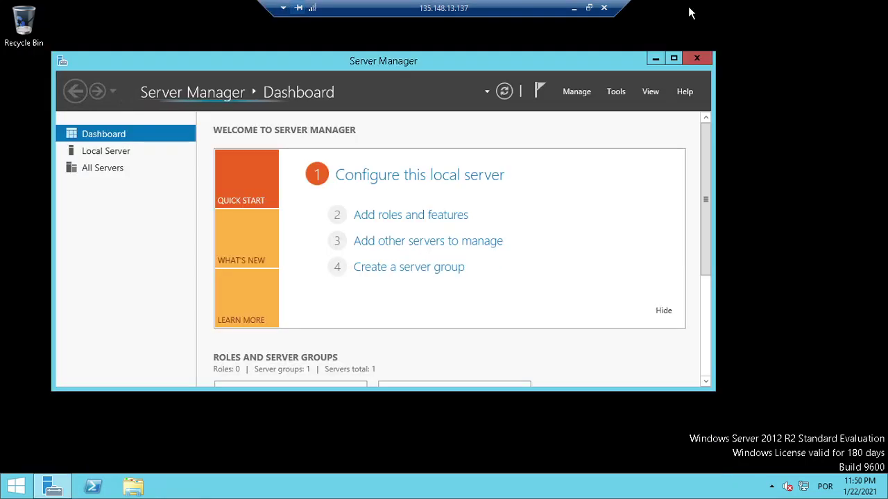
Close Server Manager and disconnect the Remote Desktop session
click(709, 61)
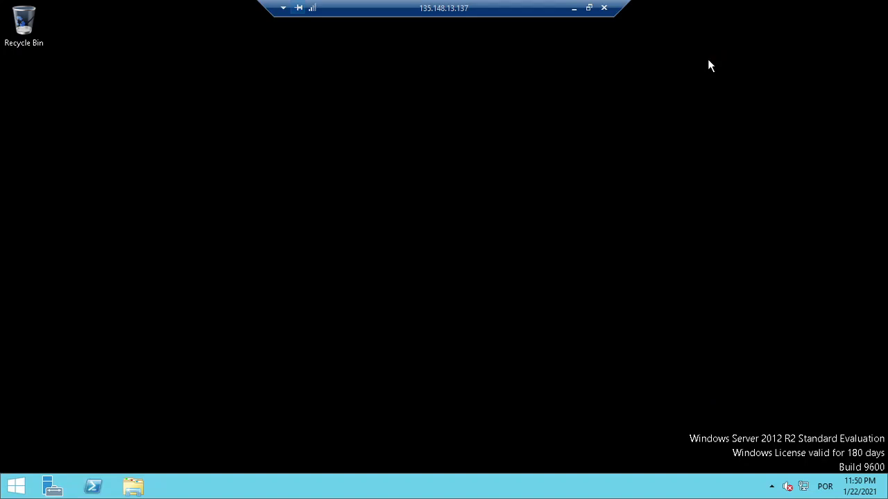
click(603, 8)
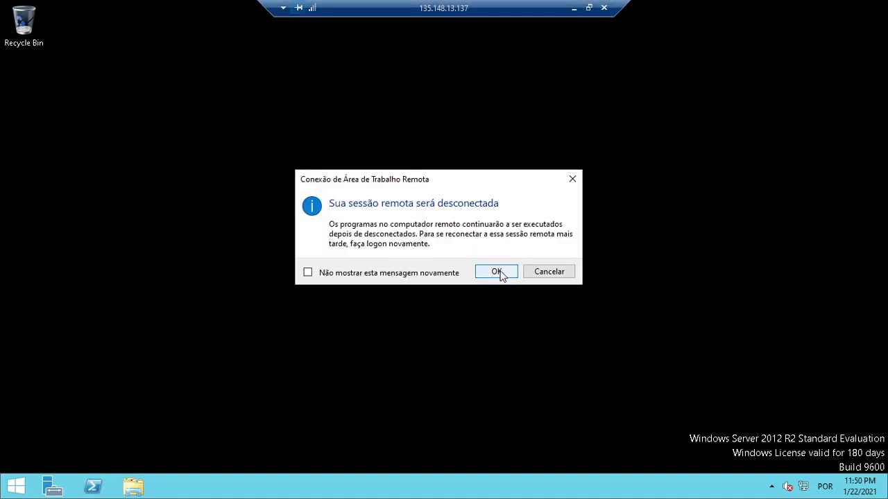
click(497, 272)
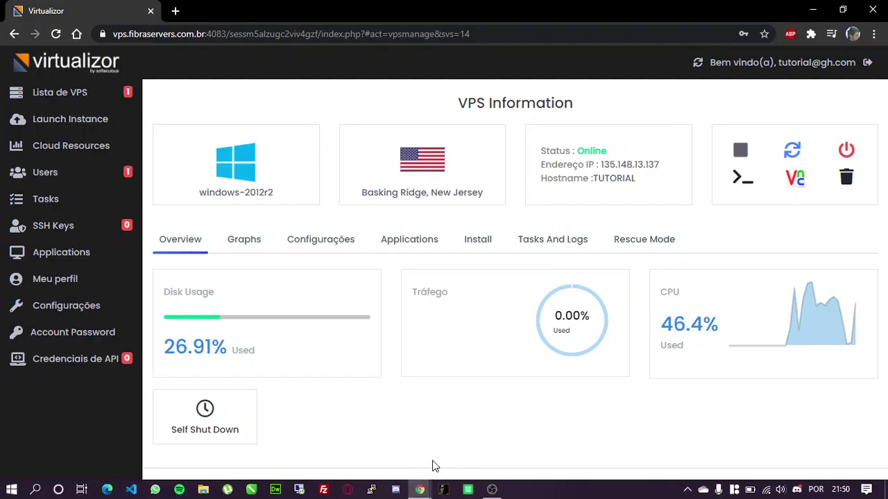
Review the VPS list and Cloud Resources page, then log out of Virtualizor
click(100, 104)
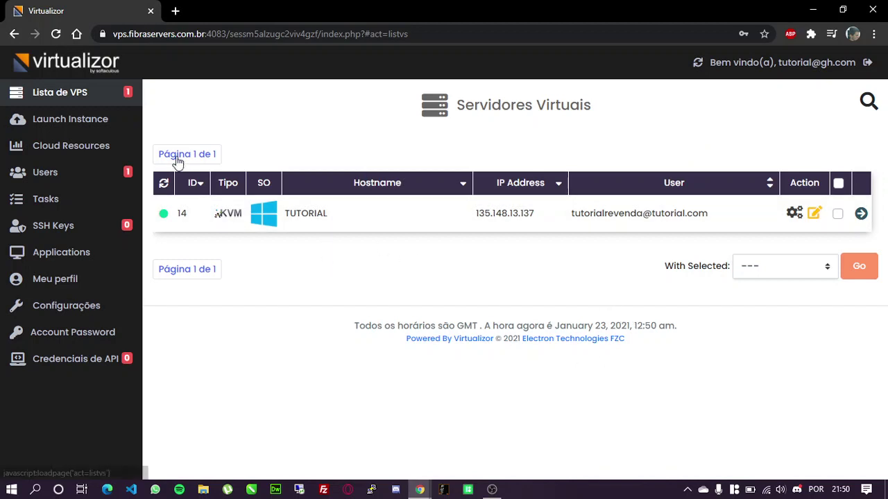
click(68, 154)
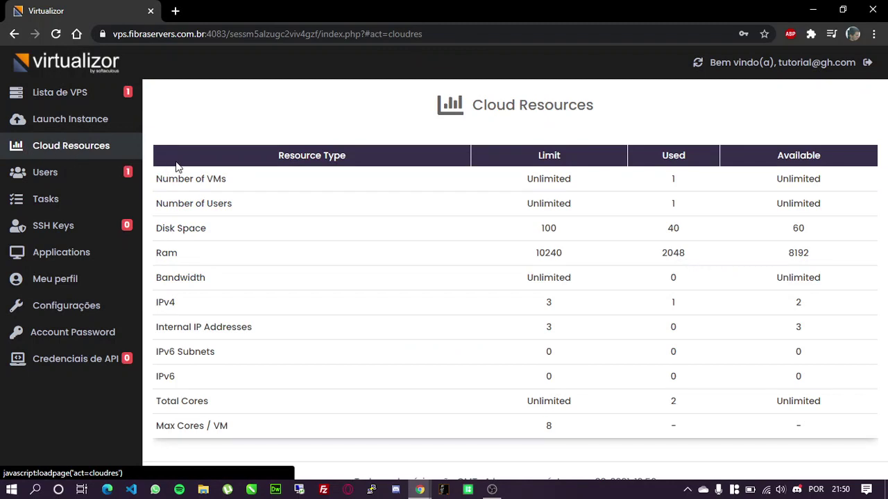
scroll(466, 225, down, 1)
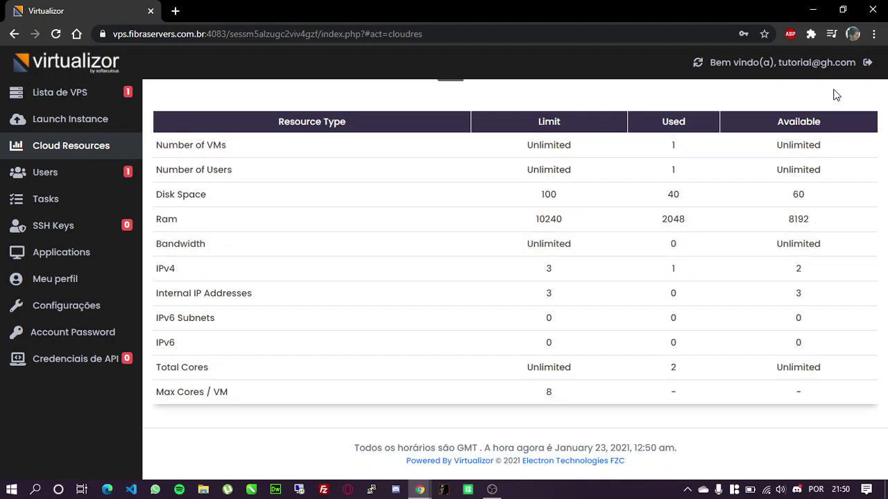
click(867, 62)
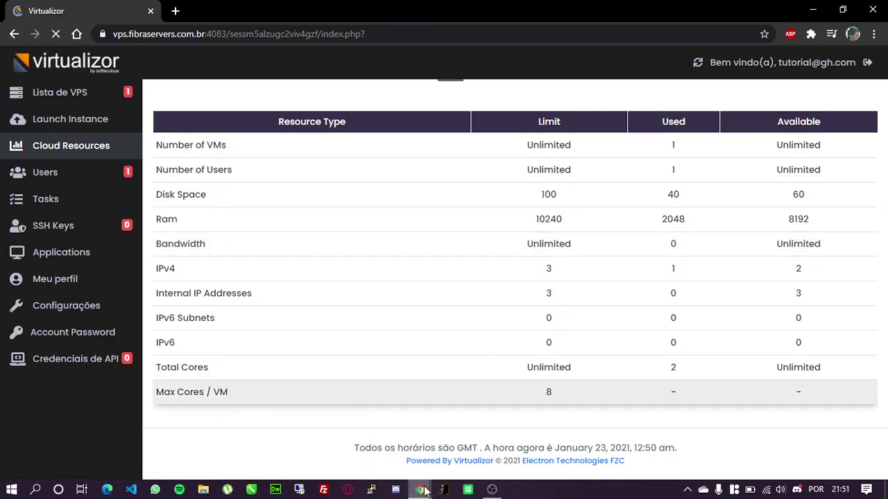
Bring OBS forward and switch the recording to the BANNER 1 title scene
mouse_move(421, 491)
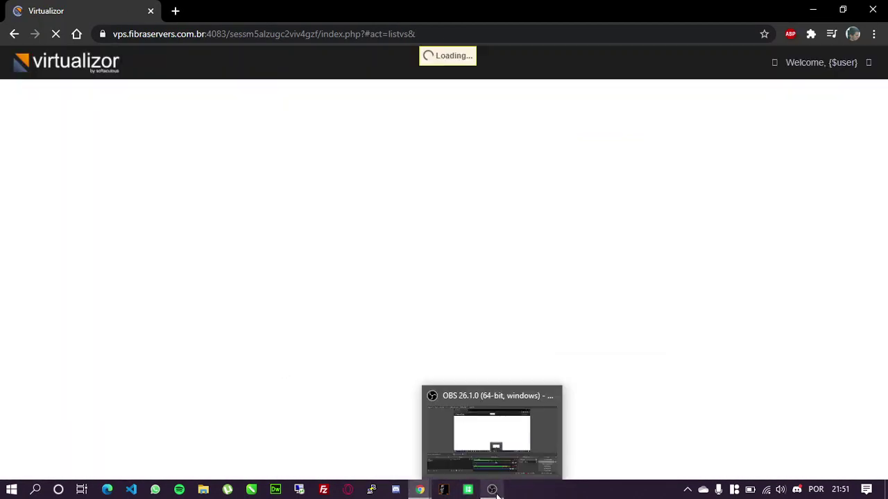
click(492, 490)
click(45, 386)
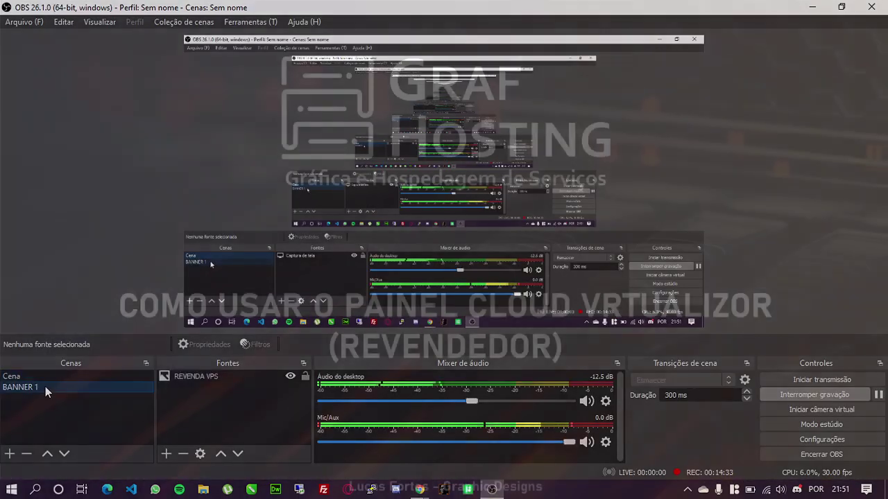